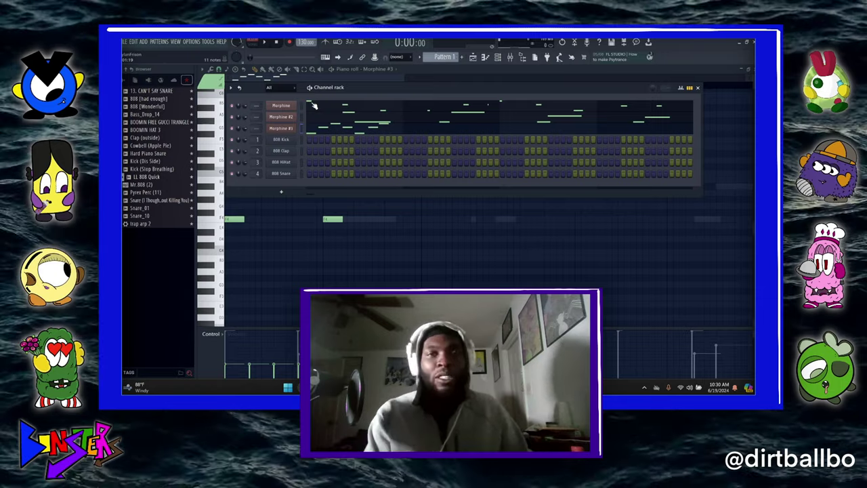
# With the pattern playing, copy Morphine #3's opening seven-note phrase to bar 2 and add a C5 note right after it
pyautogui.press('space')
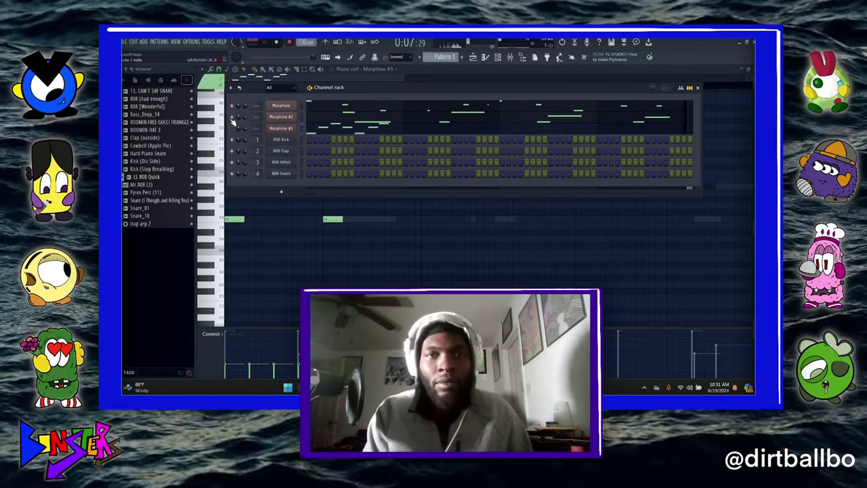
pyautogui.click(281, 128)
pyautogui.click(334, 128)
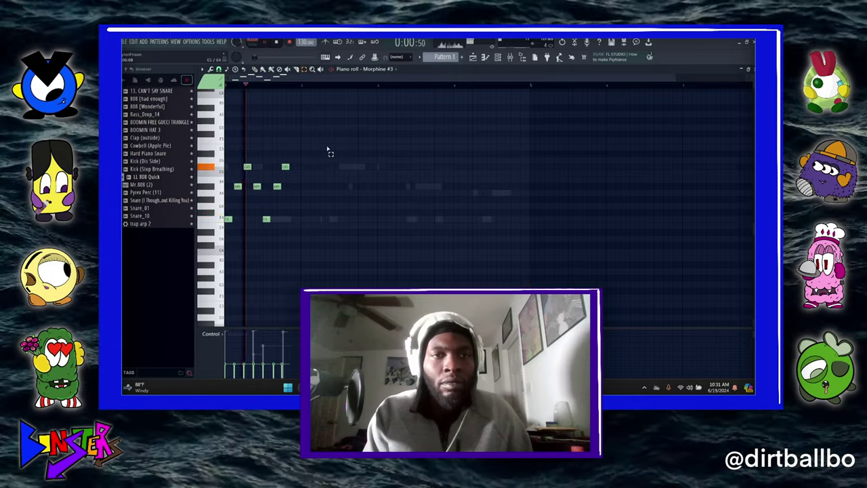
pyautogui.moveTo(326, 144); pyautogui.dragTo(230, 240)
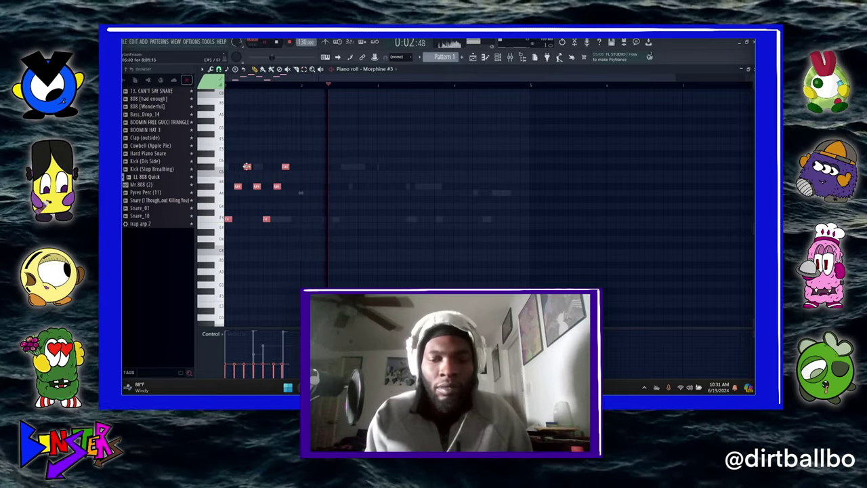
pyautogui.moveTo(239, 186); pyautogui.dragTo(330, 174)
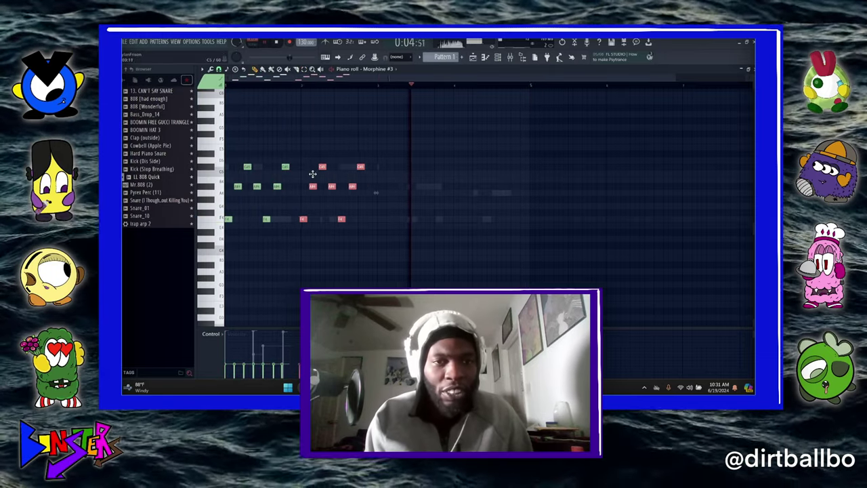
pyautogui.hotkey('ctrl', 'd')
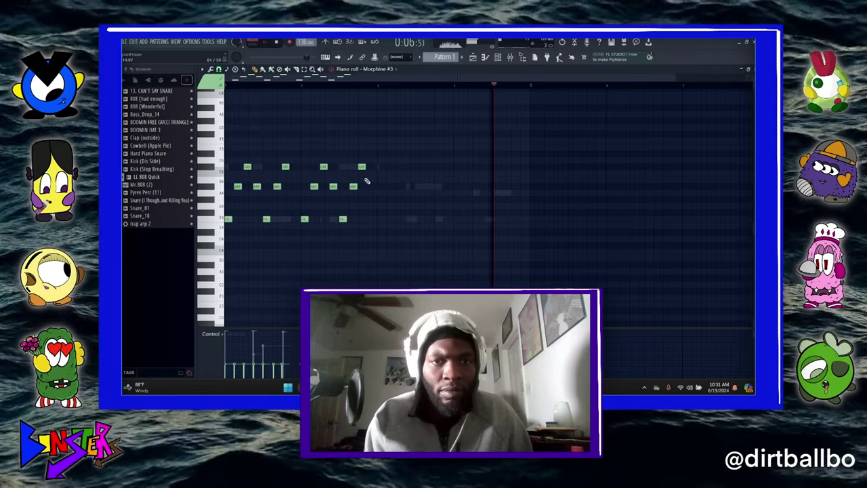
pyautogui.click(370, 174)
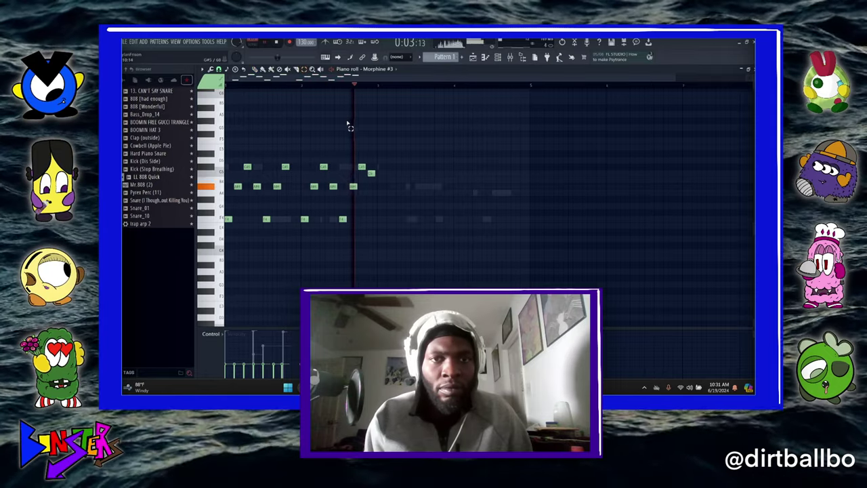
# Duplicate the whole Morphine #3 melody and place the copy so it begins at bar 3
pyautogui.moveTo(424, 126); pyautogui.dragTo(225, 300)
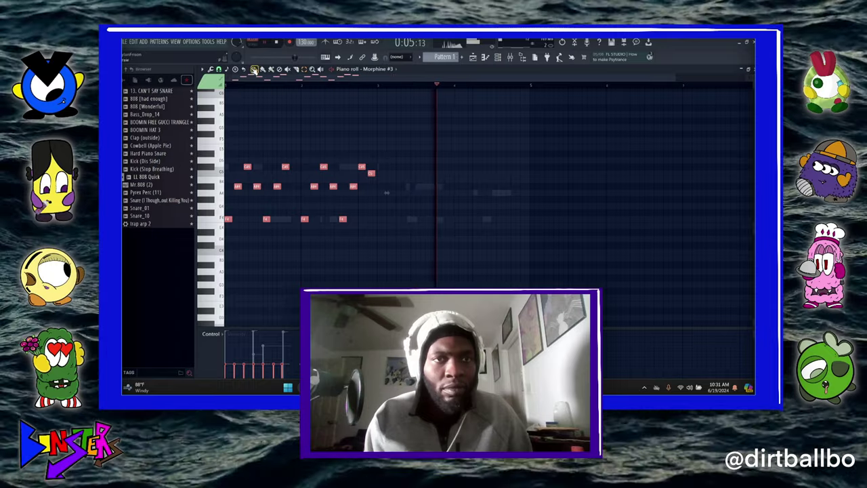
pyautogui.hotkey('ctrl', 'b')
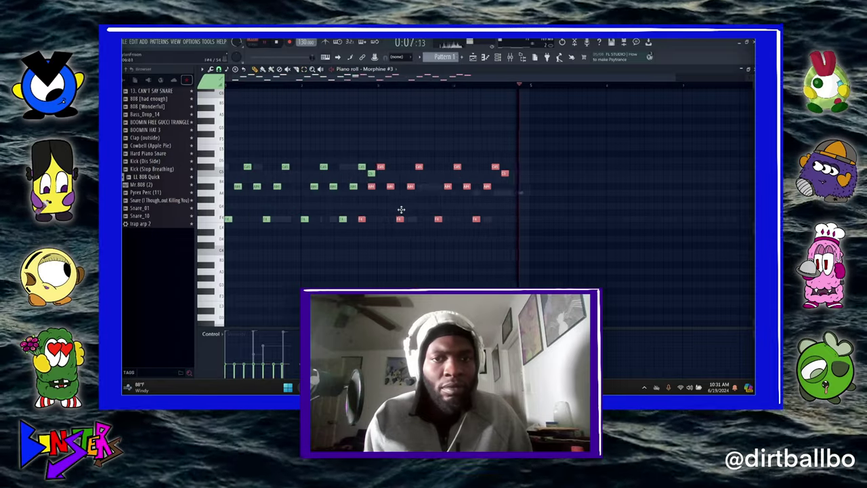
pyautogui.moveTo(419, 208); pyautogui.dragTo(420, 207)
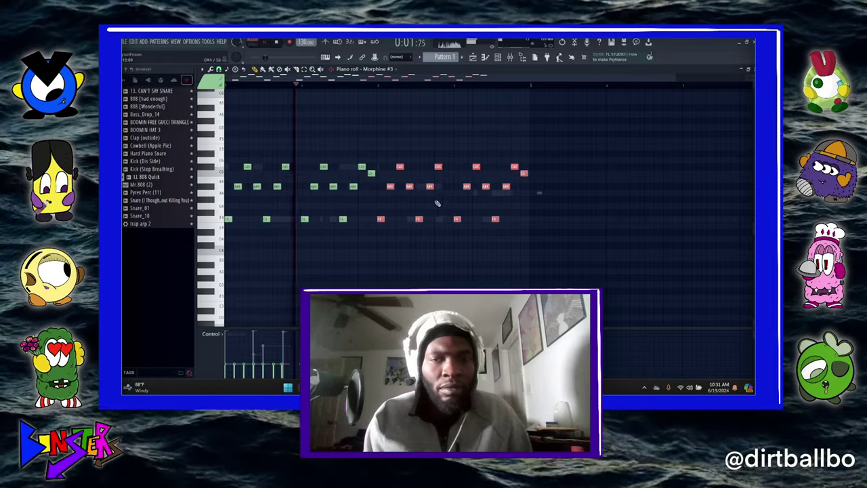
pyautogui.rightClick(583, 206)
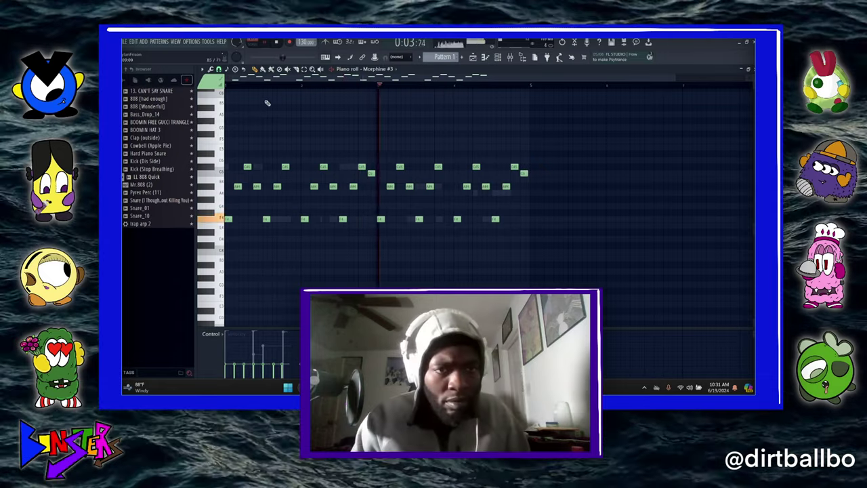
# Review the Morphine #3 notes, close the piano roll and clone the Morphine #3 channel
pyautogui.scroll(3, 265, 89)
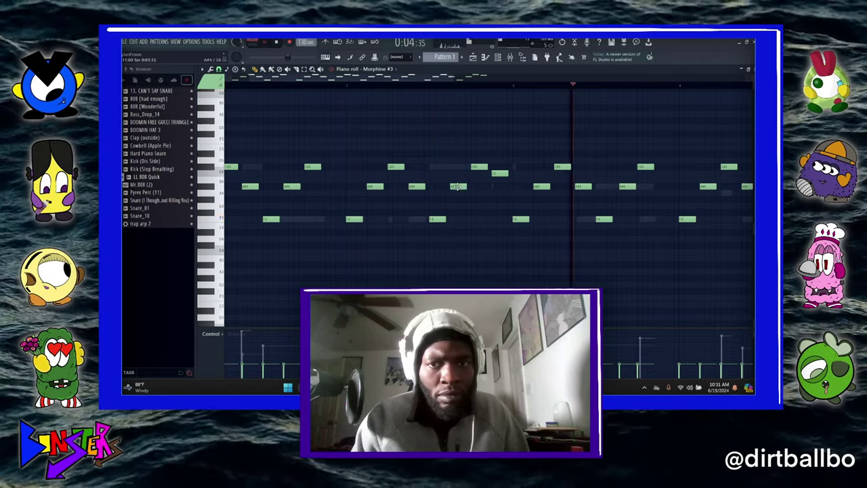
pyautogui.moveTo(393, 80); pyautogui.dragTo(409, 88)
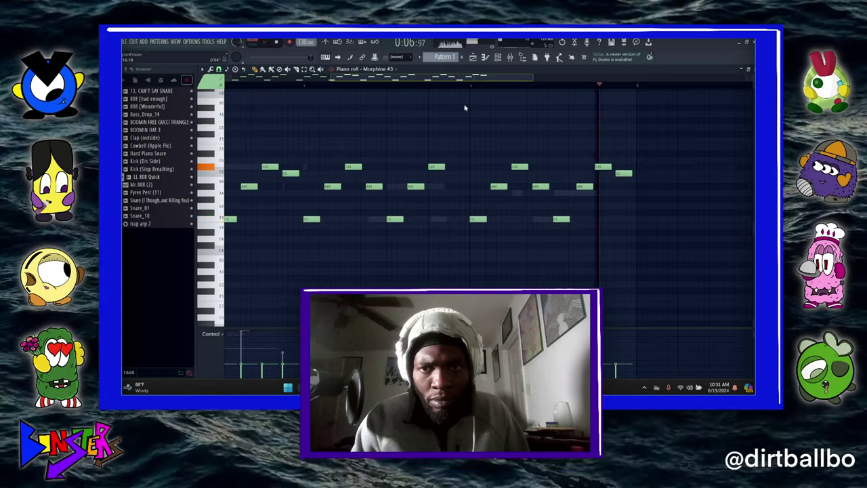
pyautogui.click(752, 69)
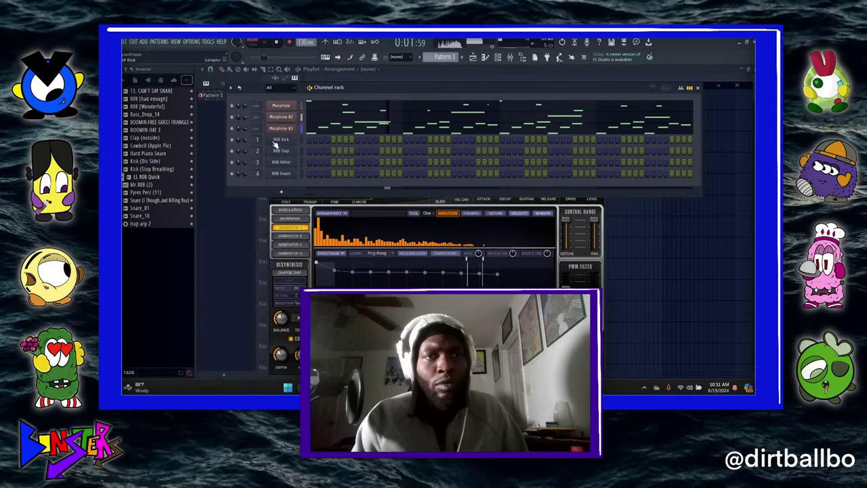
pyautogui.rightClick(284, 133)
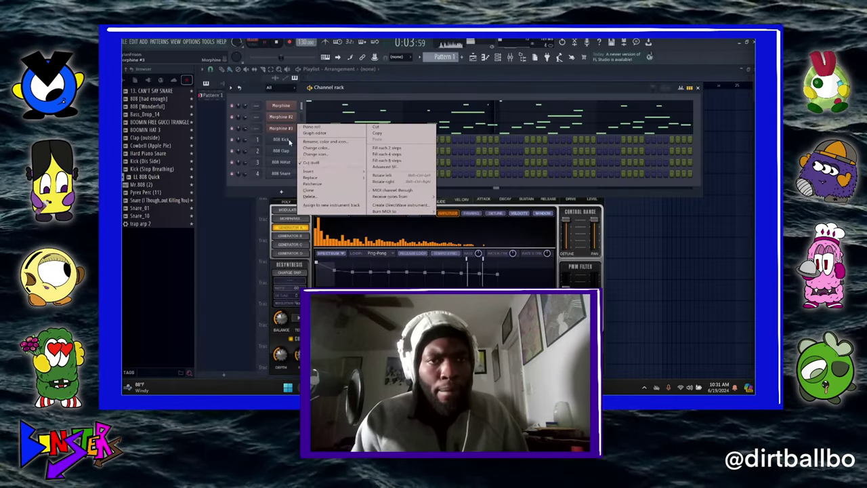
pyautogui.click(309, 192)
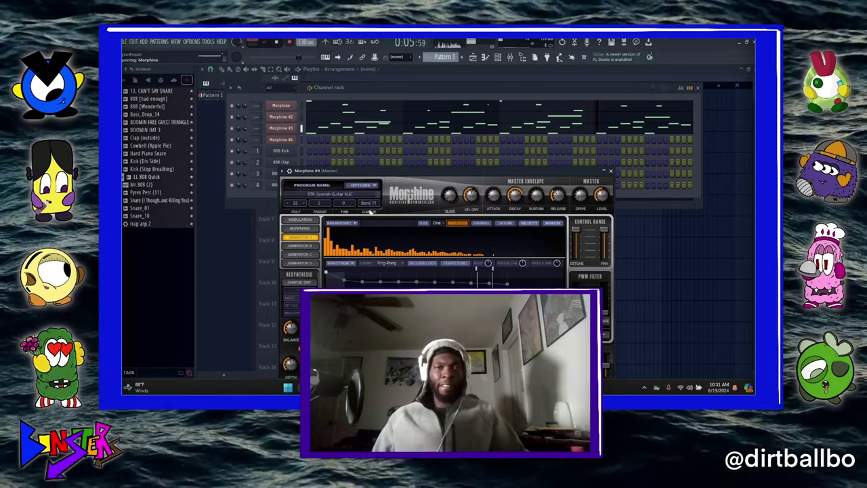
# Browse the percussion presets for Morphine #4 and load PRC Steel Drum NUC
pyautogui.click(353, 195)
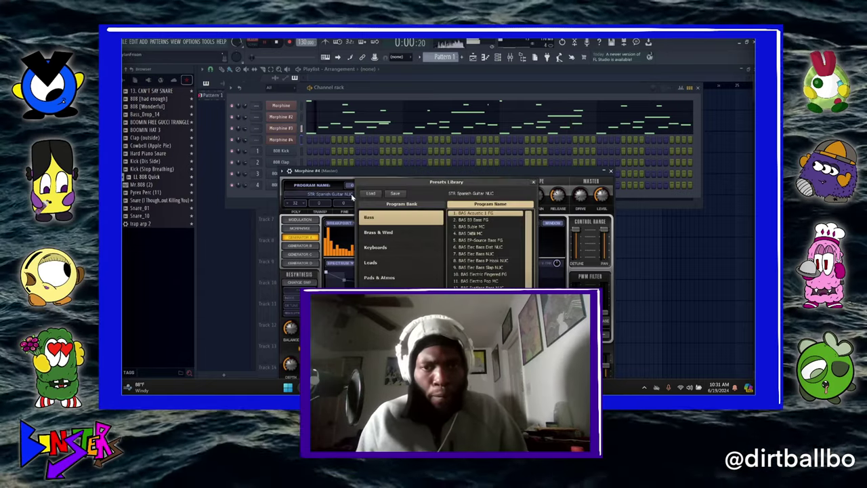
pyautogui.click(400, 292)
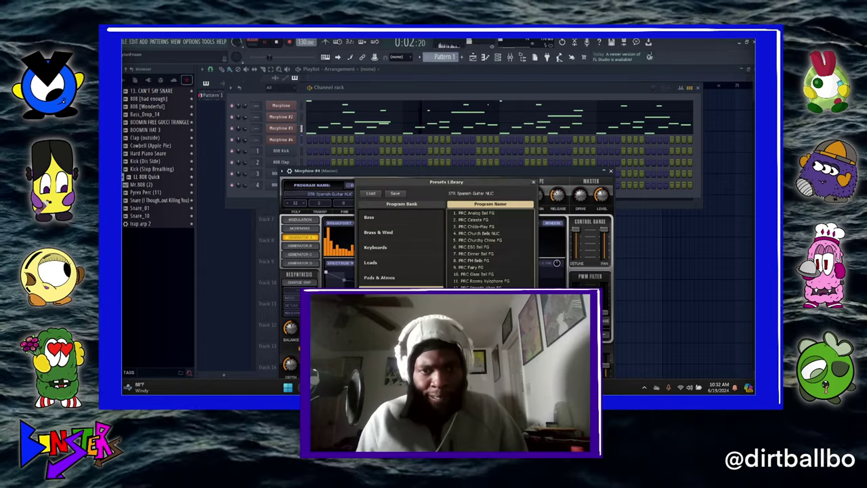
pyautogui.doubleClick(483, 282)
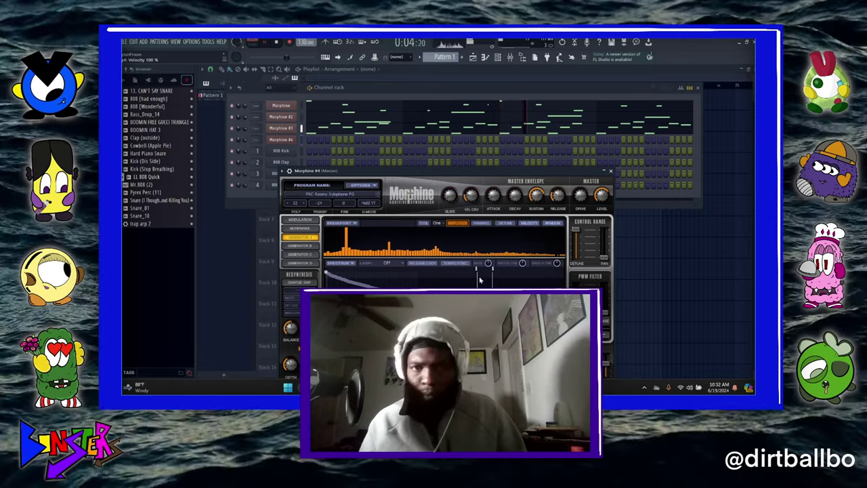
pyautogui.click(381, 199)
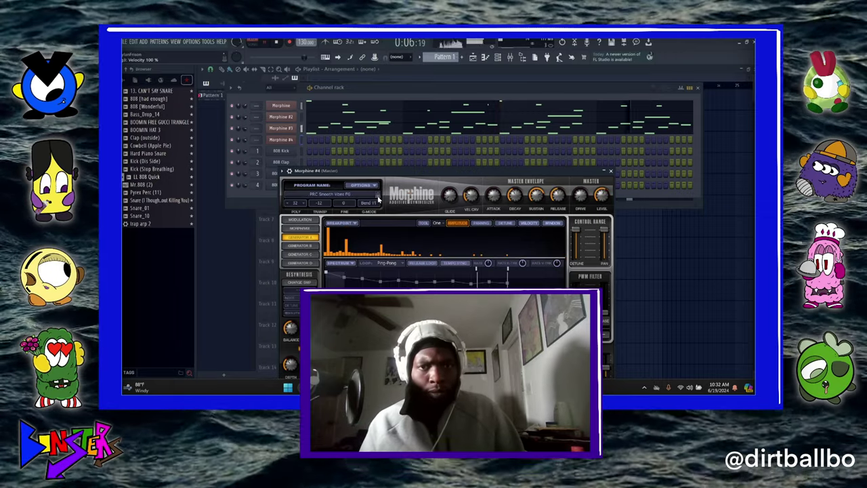
pyautogui.click(380, 199)
# Check the MIDI input and output device settings for the keyboard controller
pyautogui.click(191, 42)
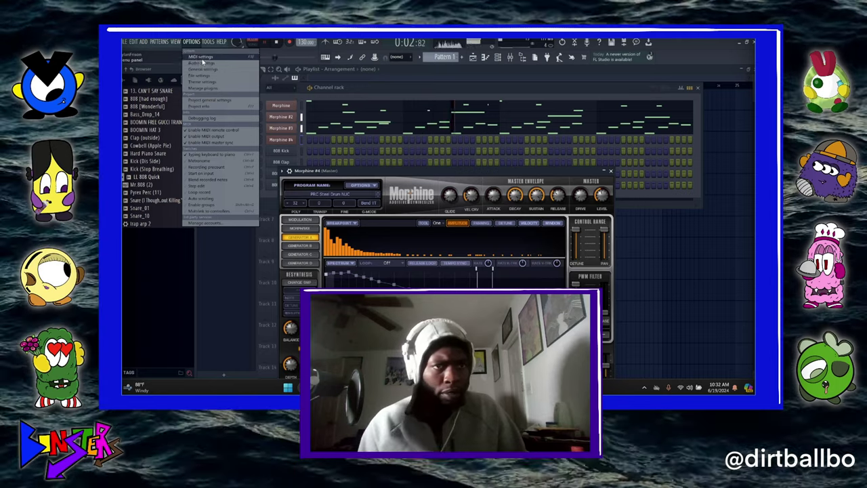
pyautogui.click(201, 58)
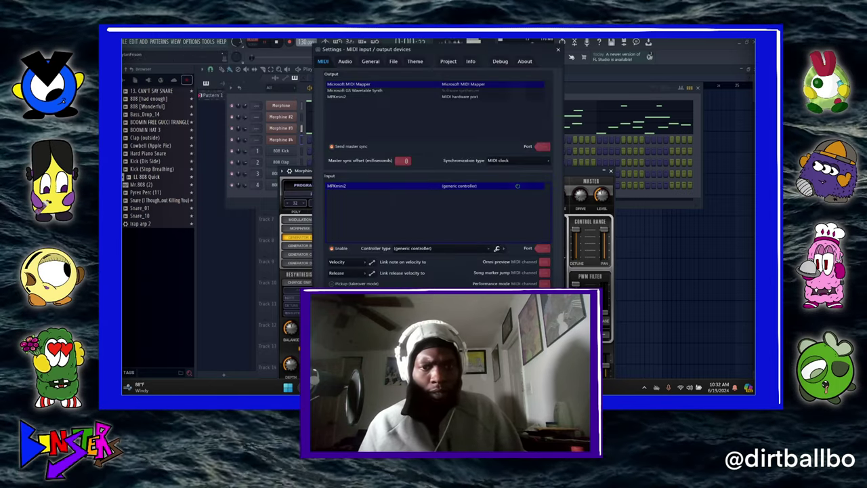
pyautogui.click(558, 51)
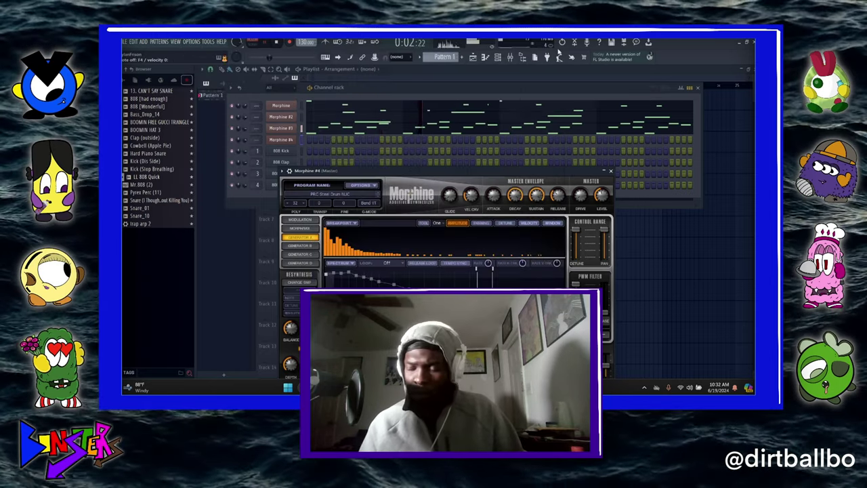
# Open the Morphine #4 piano roll and record three short three-note chords across bars 3 and 4
pyautogui.rightClick(290, 140)
pyautogui.click(309, 139)
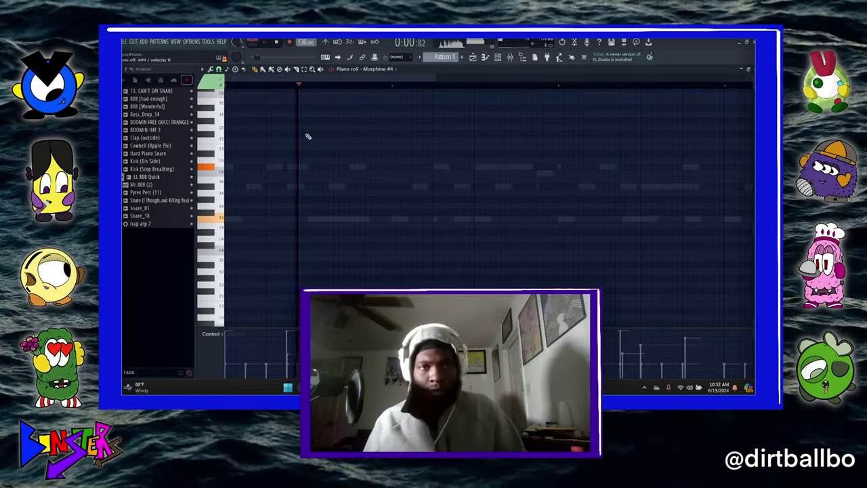
pyautogui.click(290, 42)
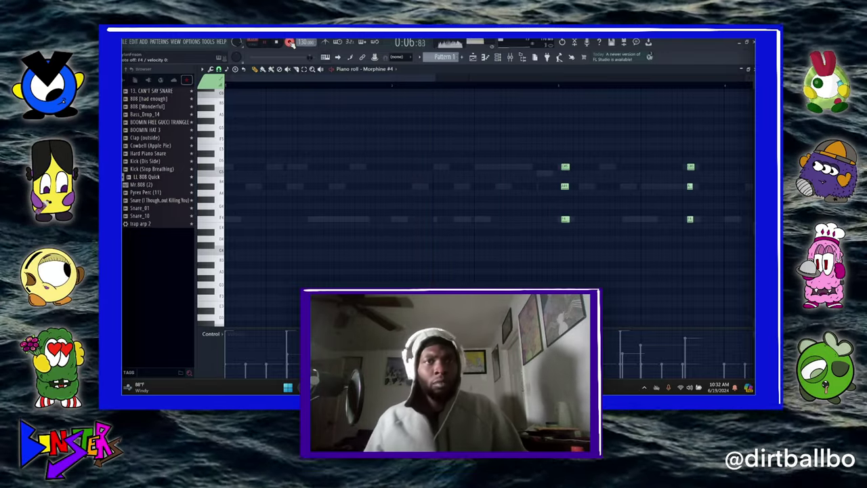
# Select all the recorded Morphine #4 chords and quantize them with the Default template
pyautogui.scroll(-5, 316, 85)
pyautogui.scroll(5, 317, 86)
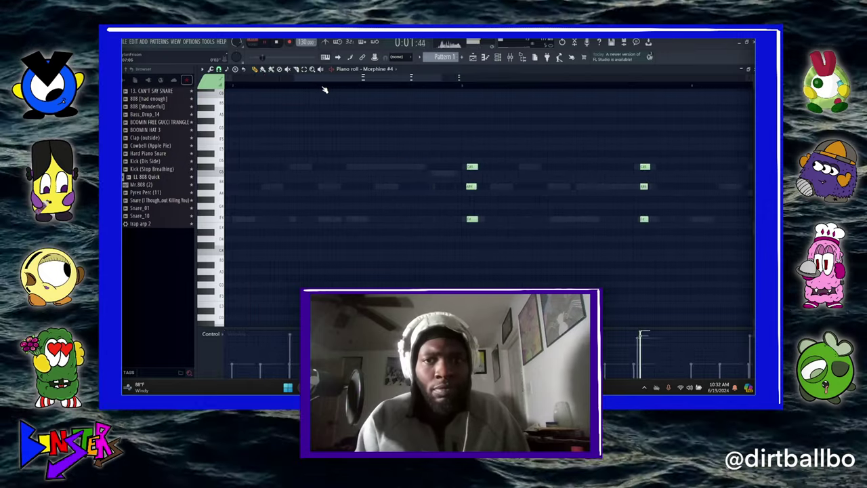
pyautogui.scroll(-2, 324, 87)
pyautogui.click(305, 70)
pyautogui.moveTo(350, 124); pyautogui.dragTo(644, 231)
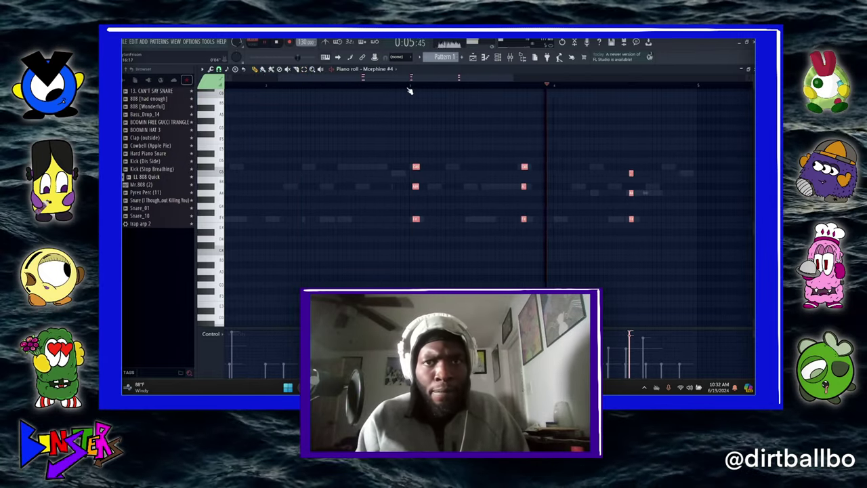
pyautogui.scroll(4, 420, 132)
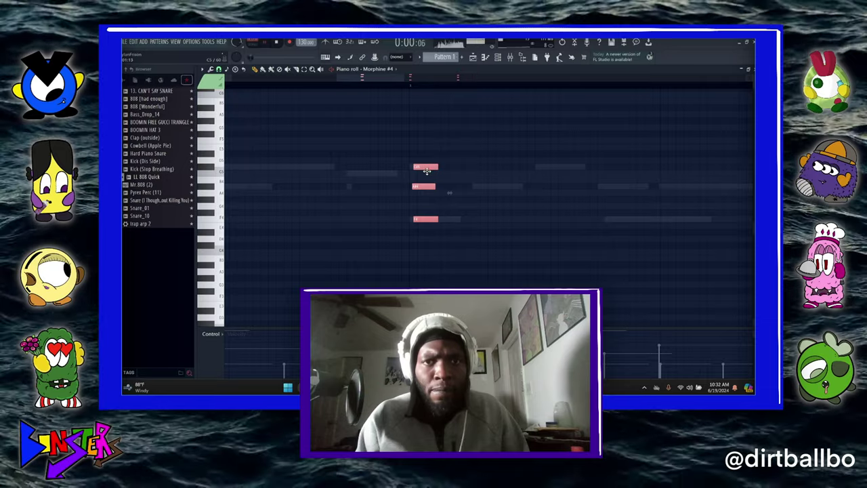
pyautogui.scroll(-5, 401, 76)
pyautogui.hotkey('alt', 'q')
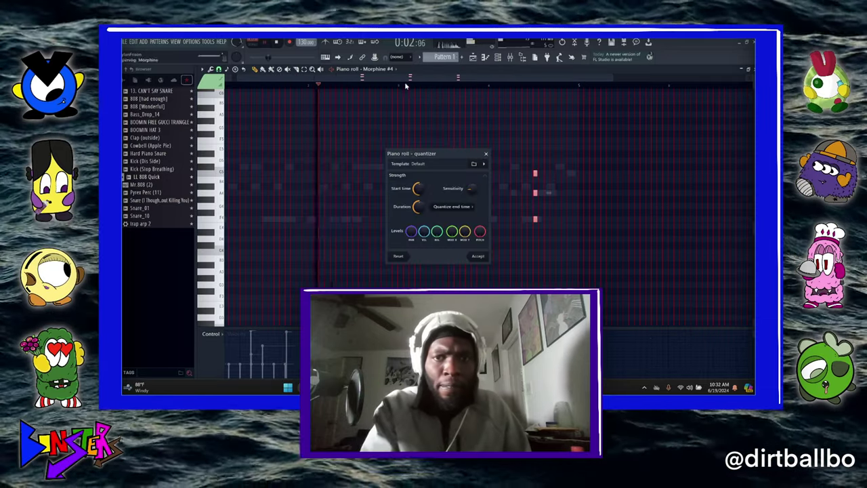
pyautogui.click(478, 256)
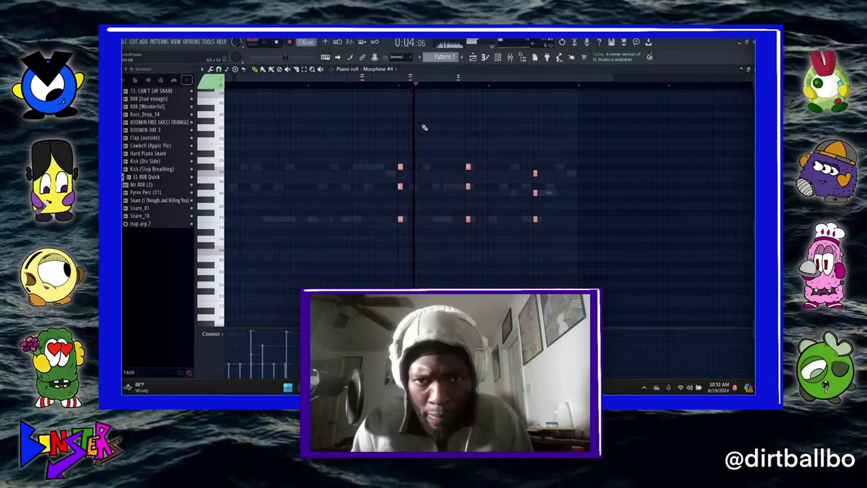
# Copy the three quantized chords to the start of the pattern, beginning at bar 1
pyautogui.scroll(3, 408, 86)
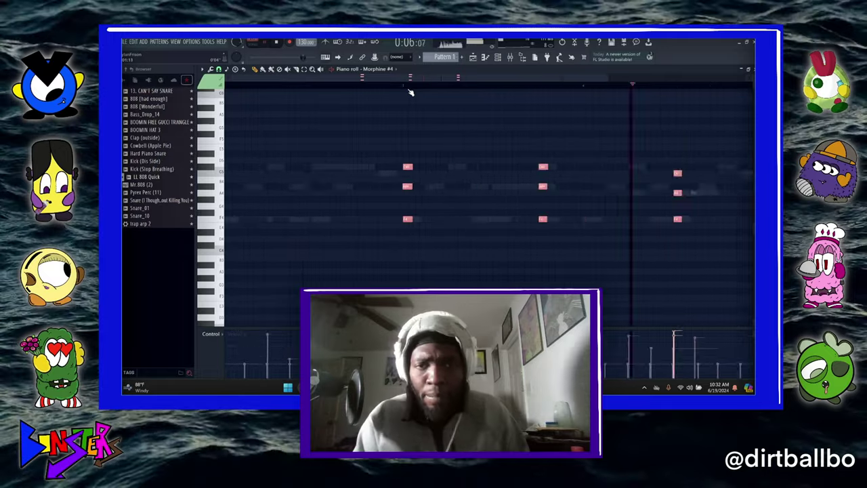
pyautogui.scroll(-4, 403, 98)
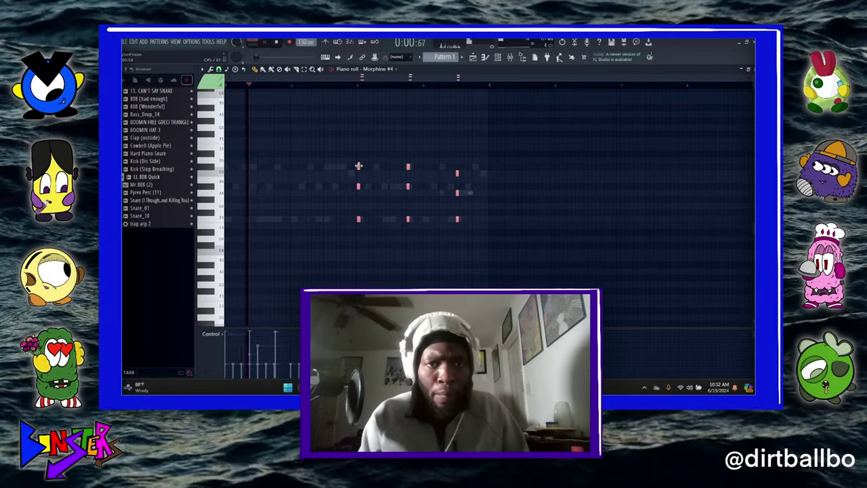
pyautogui.moveTo(358, 166); pyautogui.dragTo(227, 166)
pyautogui.hotkey('ctrl', 'd')
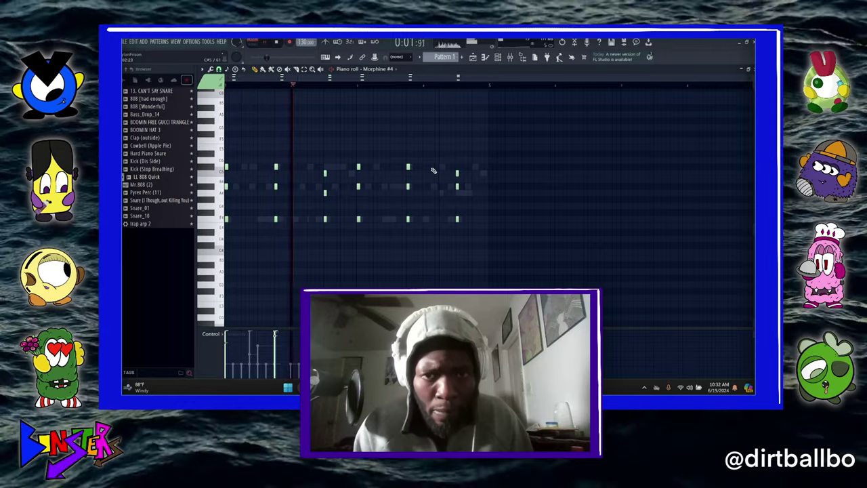
# Add single C#5 and A#4 notes before the last Morphine #4 chord and a single A4 note after it
pyautogui.click(432, 167)
pyautogui.click(442, 187)
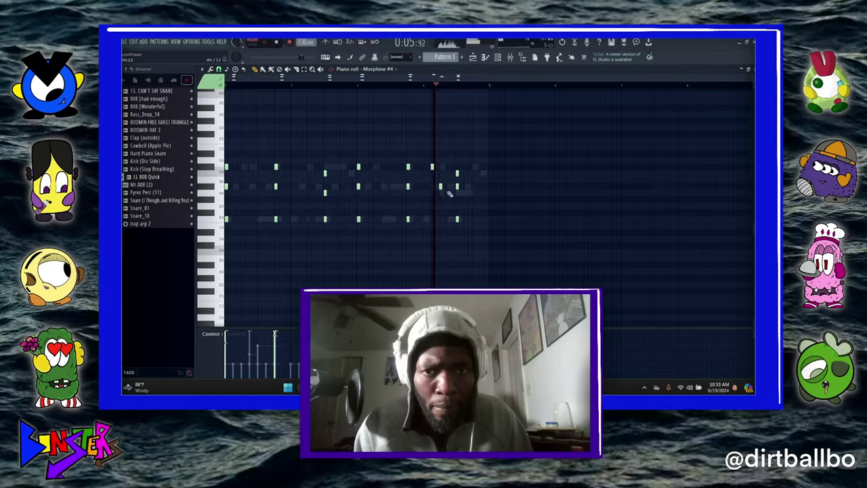
pyautogui.doubleClick(472, 193)
pyautogui.click(481, 253)
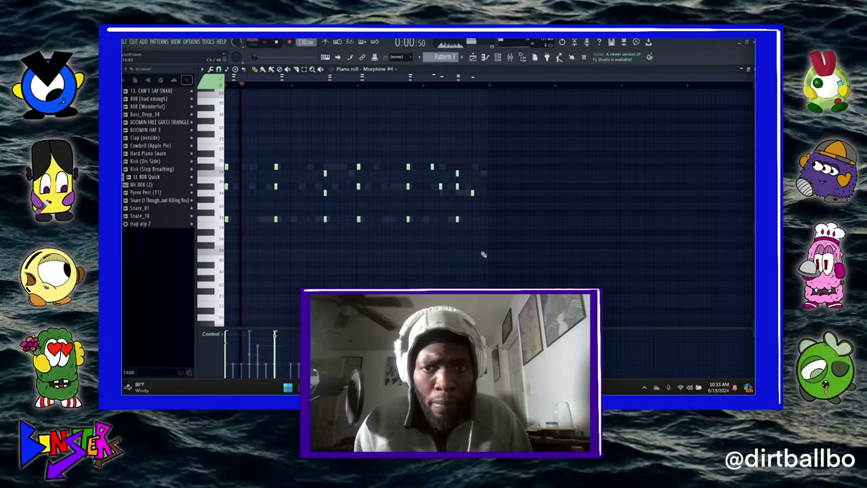
pyautogui.moveTo(473, 193); pyautogui.dragTo(474, 193)
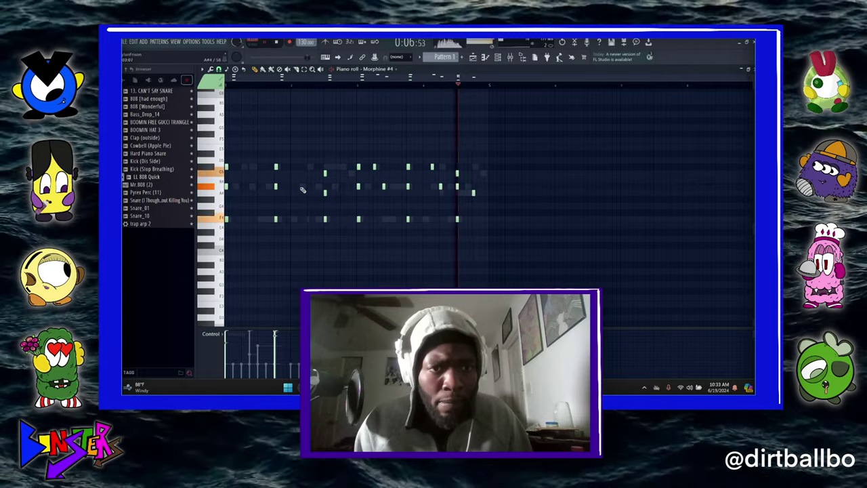
# Add an A#4 and a C5 note around the third Morphine #4 chord and a C5 note at the end of bar 4
pyautogui.click(348, 173)
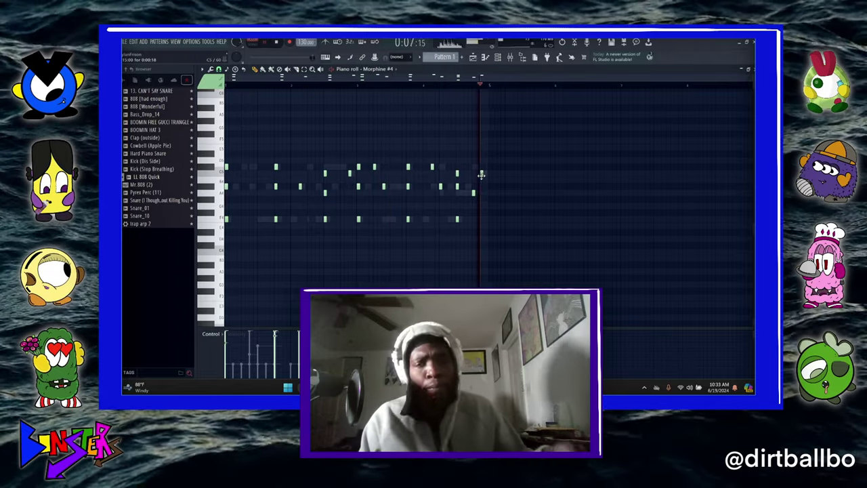
pyautogui.click(482, 175)
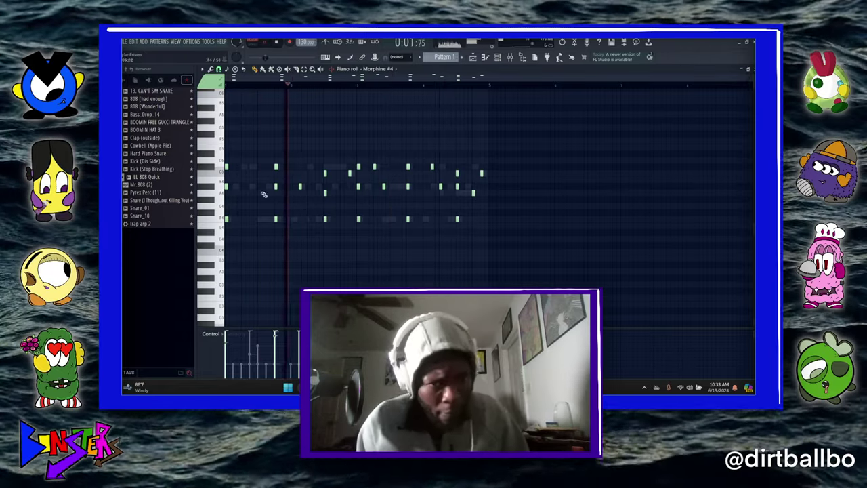
pyautogui.press('Escape')
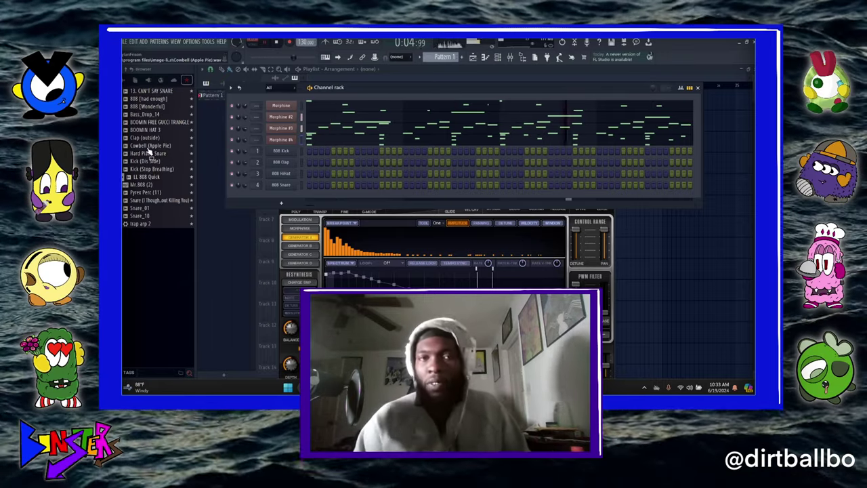
# Replace 808 Kick with Hard Piano Snare, placing hits on step 9 of each bar plus one extra in bar 4, and replace 808 Clap with BOOMIN HAT 3
pyautogui.moveTo(144, 157); pyautogui.dragTo(182, 164)
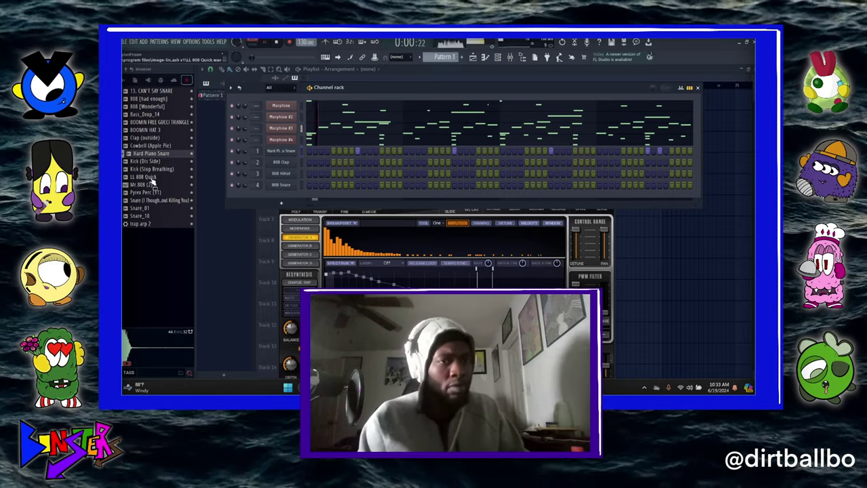
pyautogui.click(158, 130)
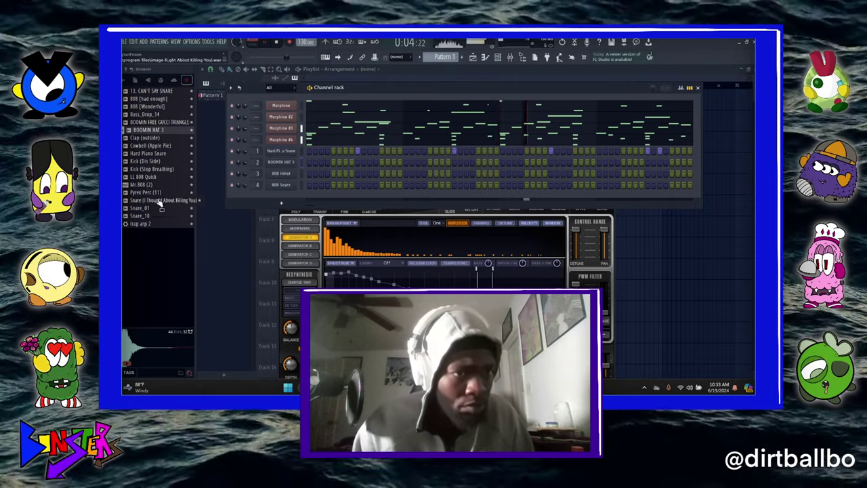
# Audition Snare_10, then add a Clap (outside) channel below the snare with claps on step 9 of each bar and one extra early in bar 4
pyautogui.click(160, 215)
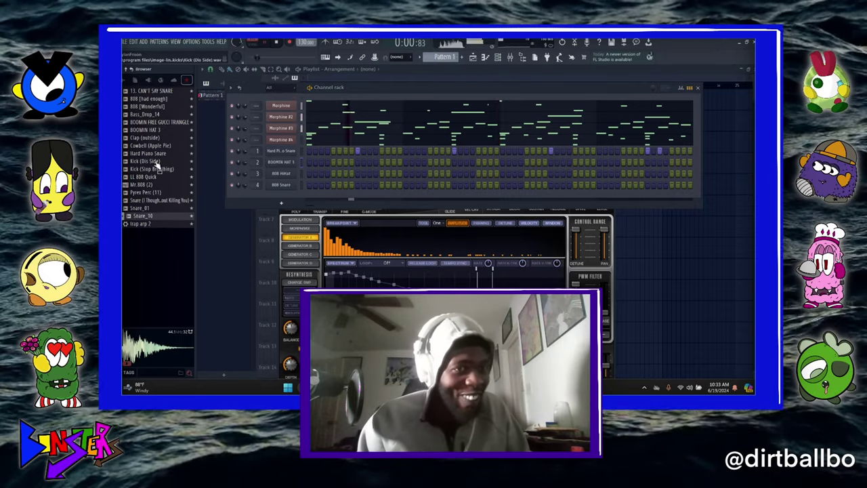
pyautogui.click(157, 139)
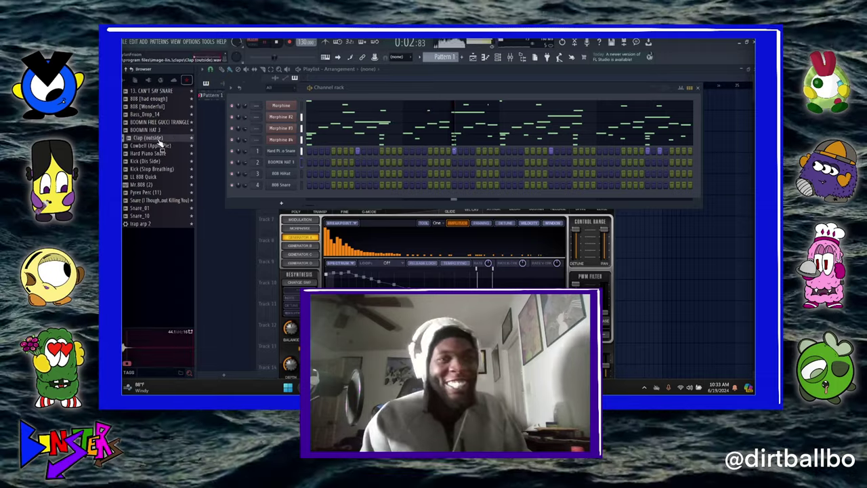
pyautogui.moveTo(304, 160); pyautogui.dragTo(305, 159)
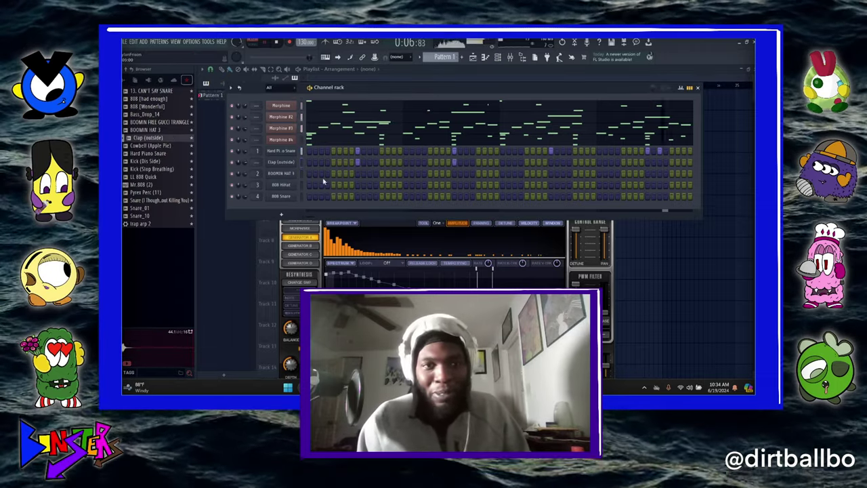
pyautogui.click(285, 161)
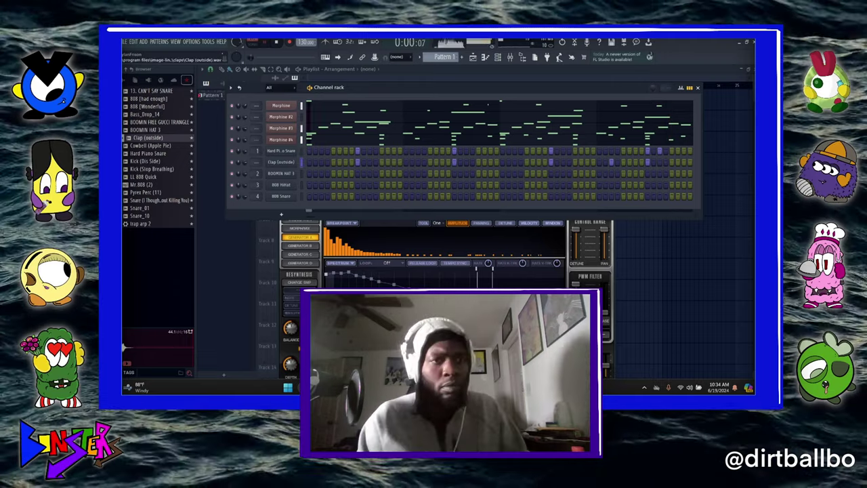
# Audition Pyrex Perc (11) and replace the 808 HiHat sample with LL 808 Quick
pyautogui.click(143, 195)
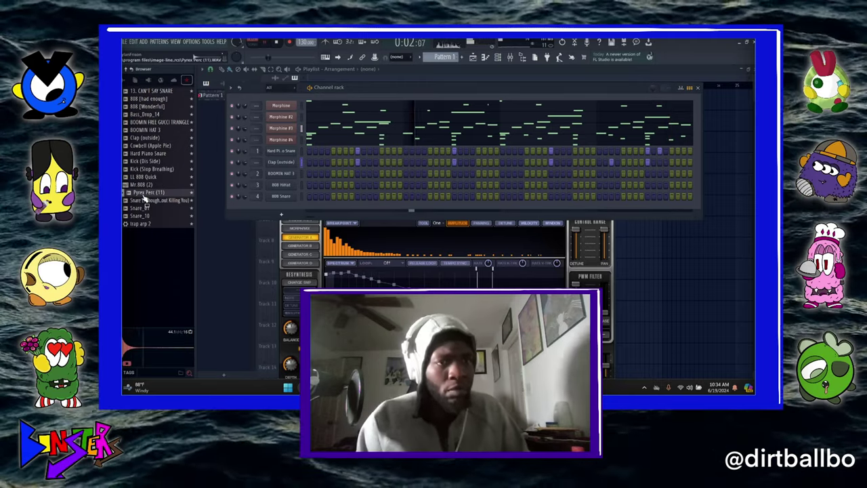
pyautogui.click(149, 179)
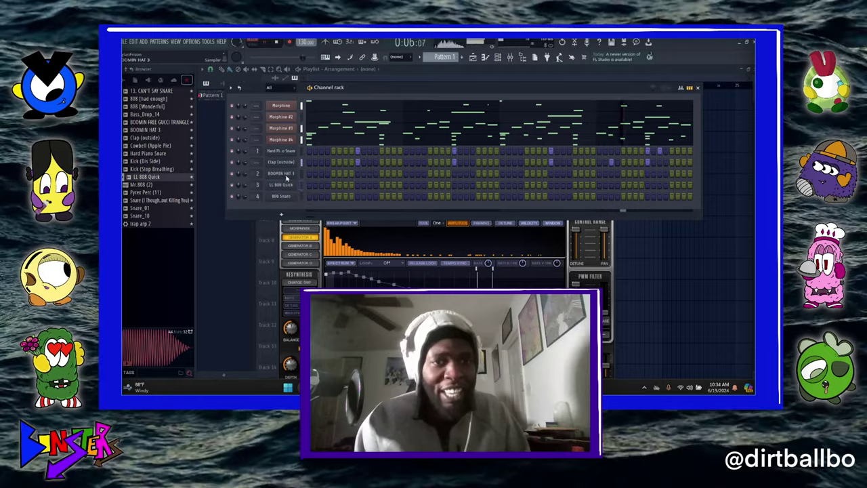
# Fill the BOOMIN HAT 3 channel on every second step and enable Normalize for its sample
pyautogui.rightClick(287, 178)
pyautogui.click(416, 201)
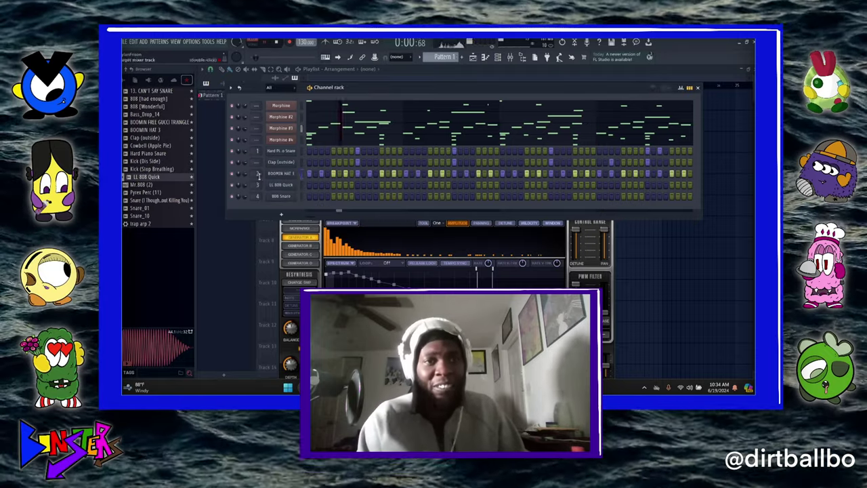
pyautogui.click(281, 174)
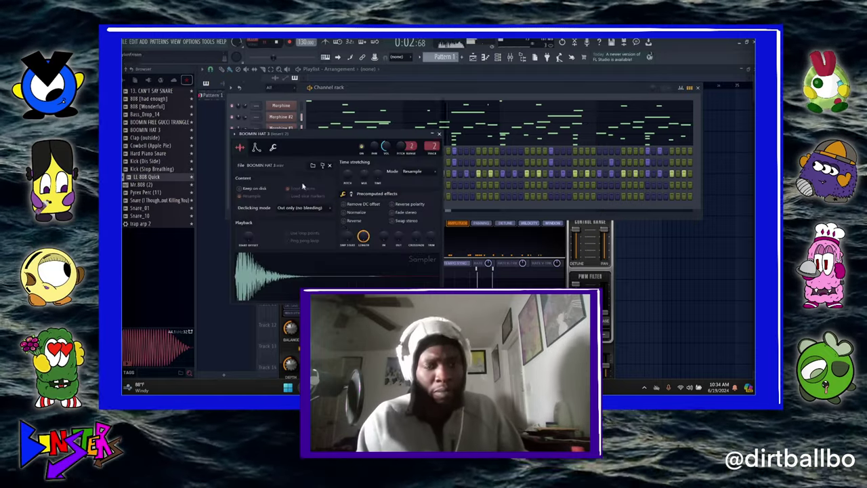
pyautogui.click(350, 212)
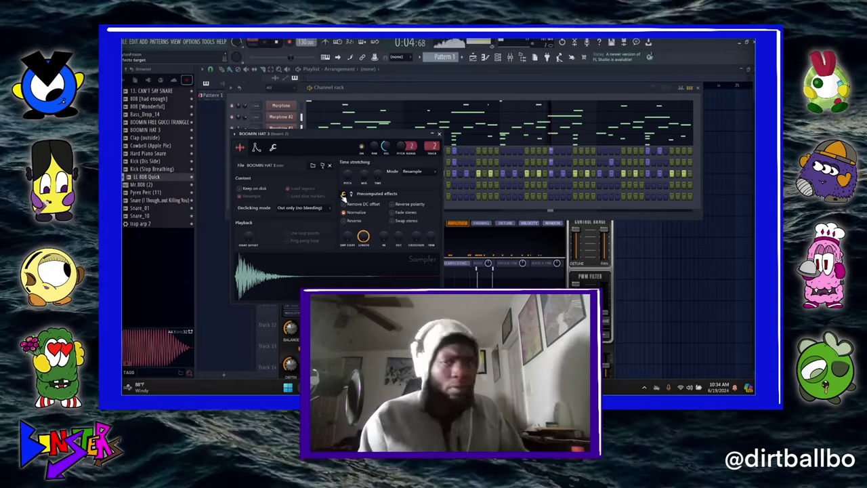
pyautogui.click(439, 134)
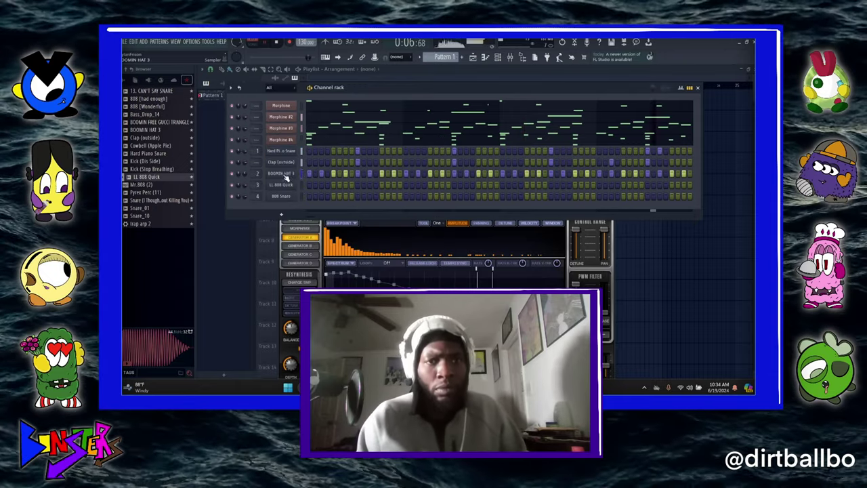
# Add extra C5 notes between the BOOMIN HAT 3 hits in the piano roll to form short rolls in bars 1 and 2
pyautogui.rightClick(286, 178)
pyautogui.click(315, 177)
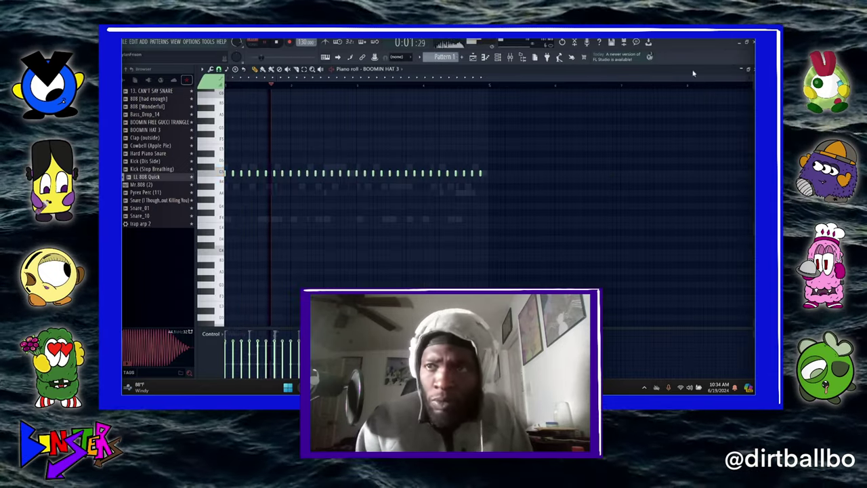
pyautogui.scroll(3, 424, 178)
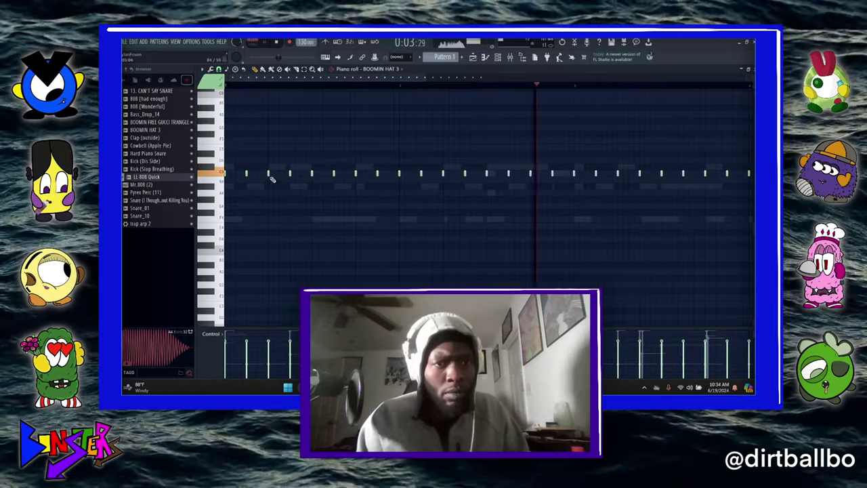
pyautogui.click(278, 173)
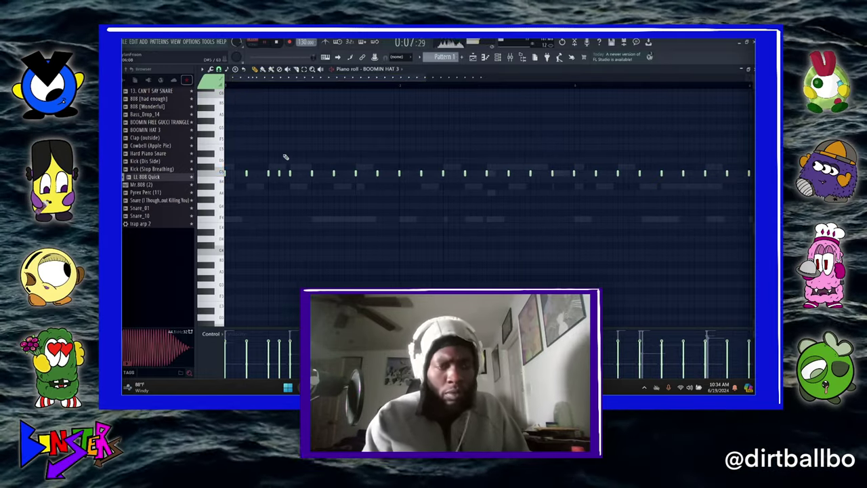
pyautogui.click(367, 173)
pyautogui.click(373, 174)
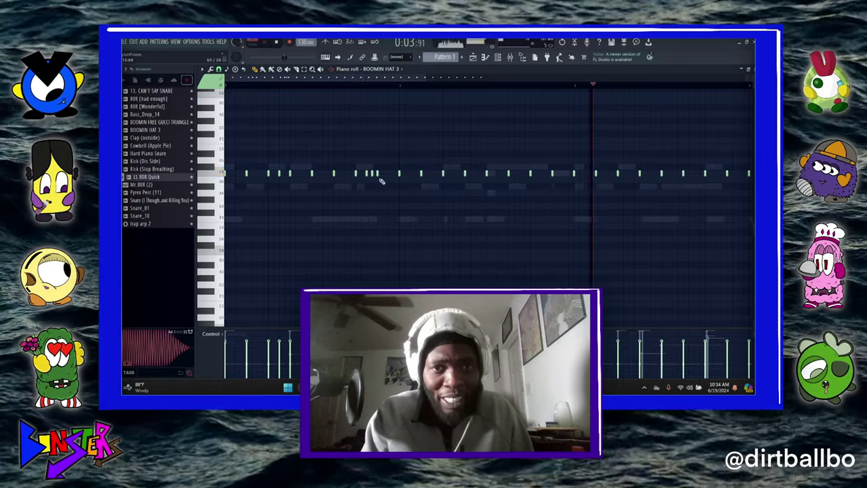
pyautogui.click(388, 173)
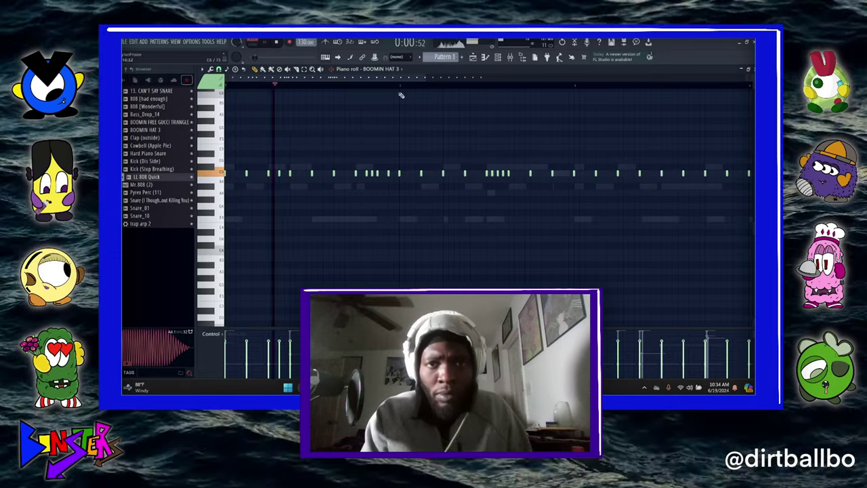
pyautogui.moveTo(399, 79); pyautogui.dragTo(446, 103)
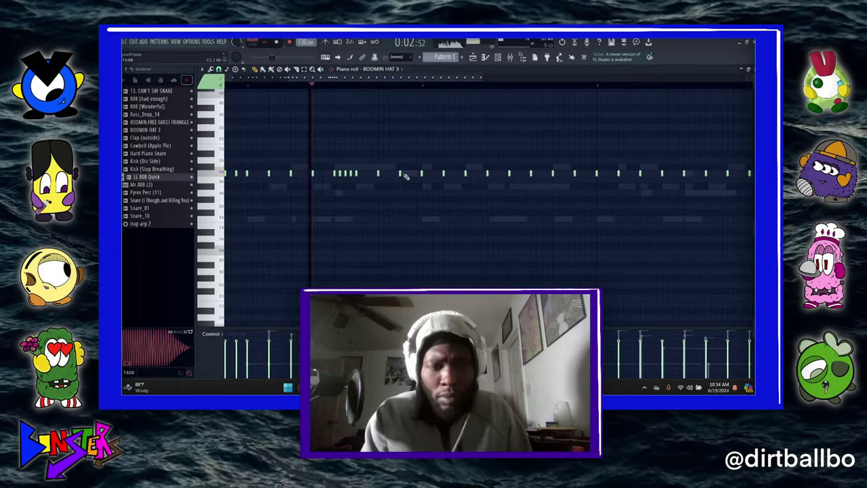
# Save the project under the name "youtube beat2"
pyautogui.hotkey('ctrl', 's')
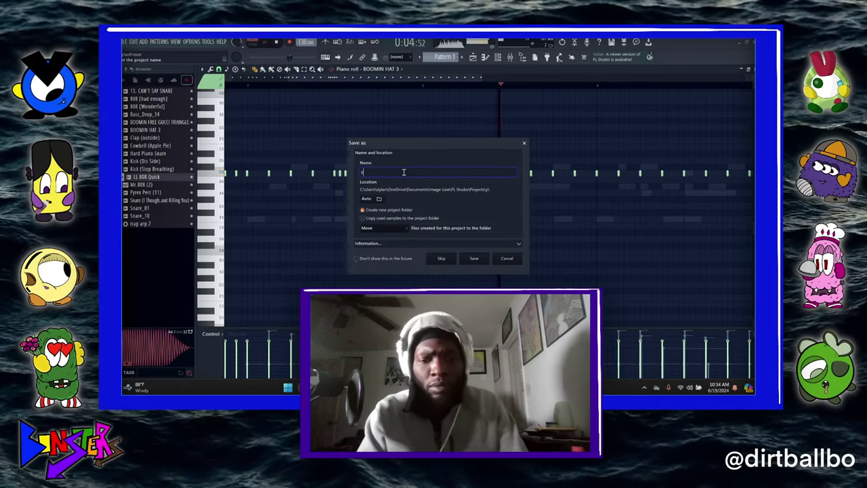
pyautogui.write('youtube beat2')
pyautogui.press('Return')
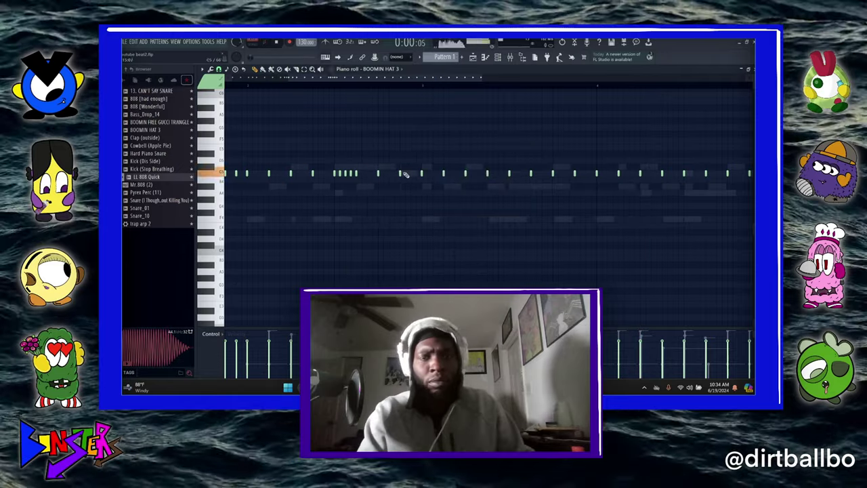
# Add extra C5 notes to the BOOMIN HAT 3 pattern to form short rolls in bars 3 and 4, and return to the channel rack
pyautogui.scroll(-1, 401, 124)
pyautogui.scroll(-2, 408, 80)
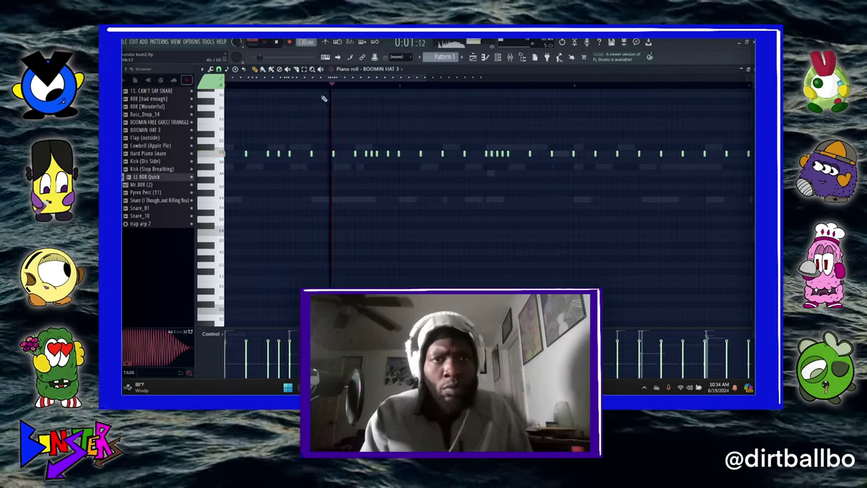
pyautogui.scroll(3, 386, 86)
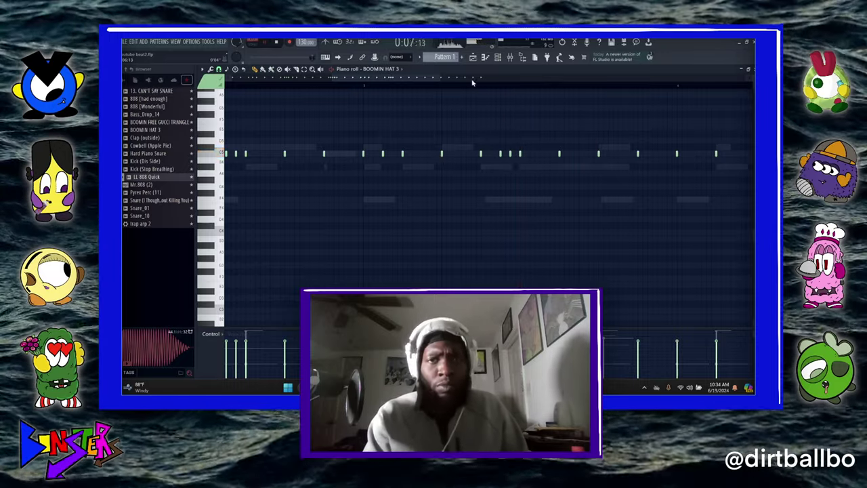
pyautogui.scroll(-2, 475, 85)
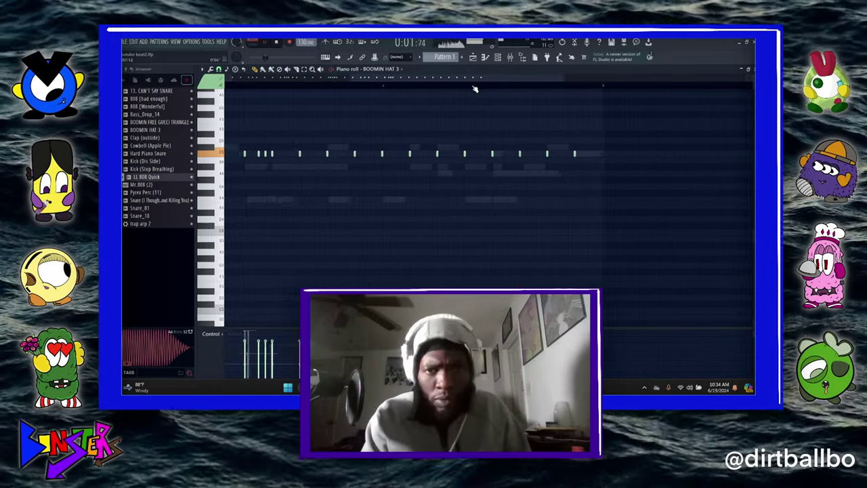
pyautogui.scroll(-1, 474, 88)
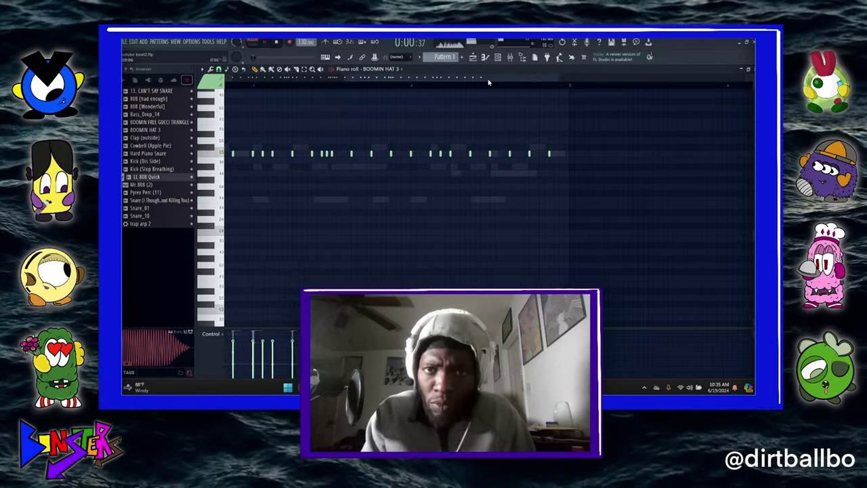
pyautogui.scroll(2, 490, 85)
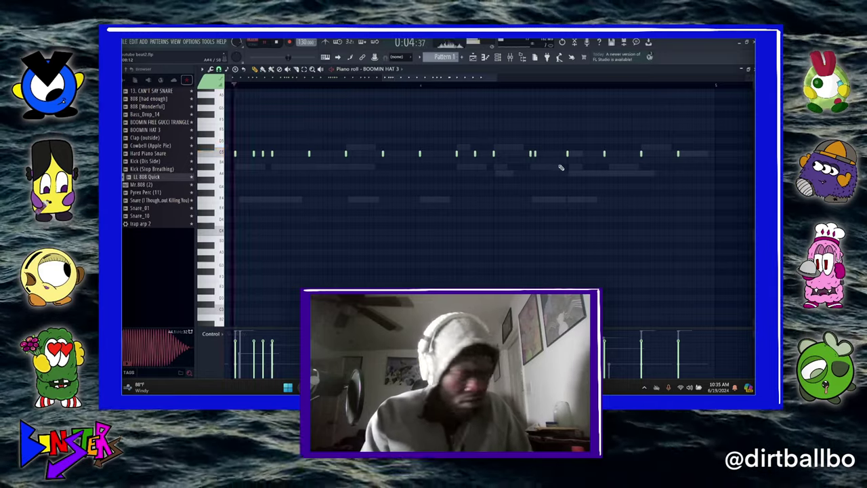
pyautogui.click(544, 155)
pyautogui.click(549, 154)
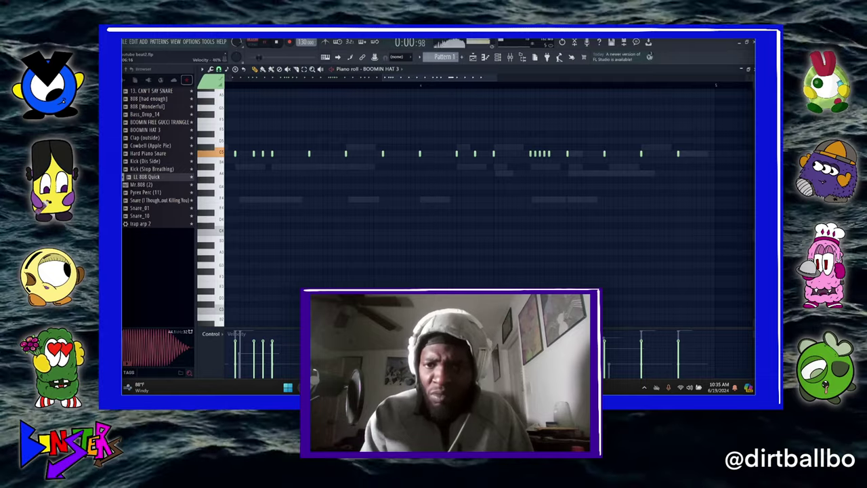
pyautogui.moveTo(477, 78); pyautogui.dragTo(504, 78)
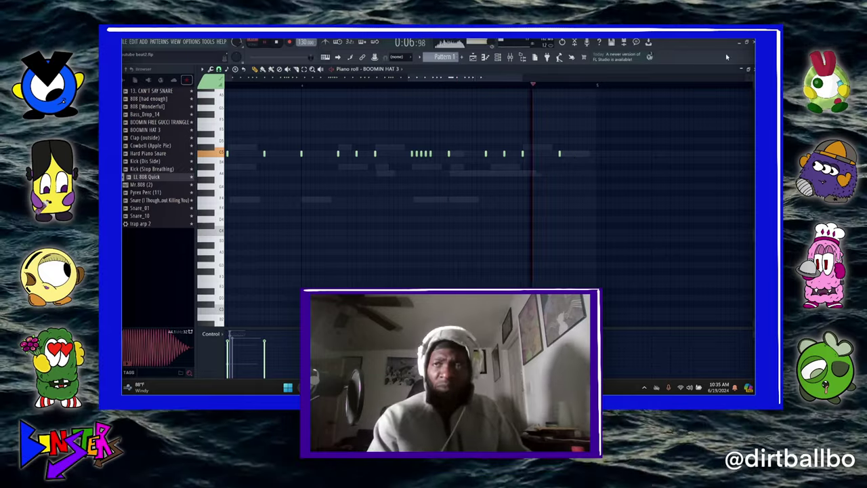
pyautogui.press('Escape')
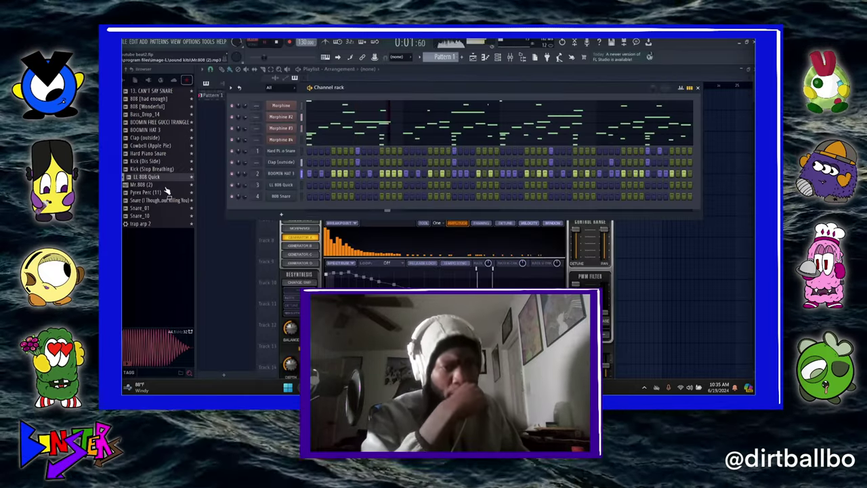
# Add a second Hard Piano Snare channel directly below the first one and open its piano roll
pyautogui.click(148, 154)
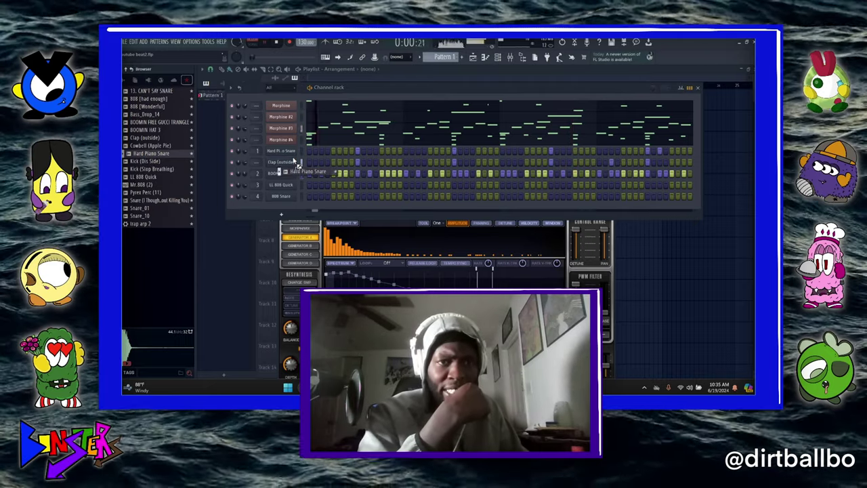
pyautogui.moveTo(297, 164); pyautogui.dragTo(291, 168)
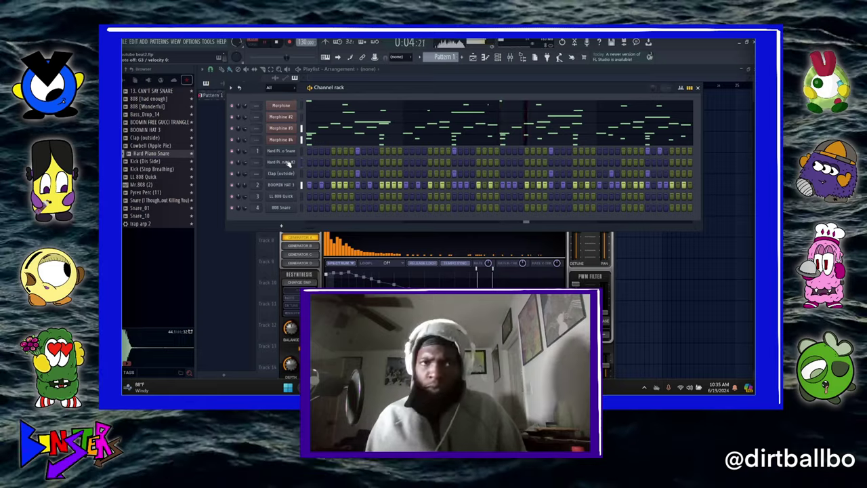
pyautogui.rightClick(291, 144)
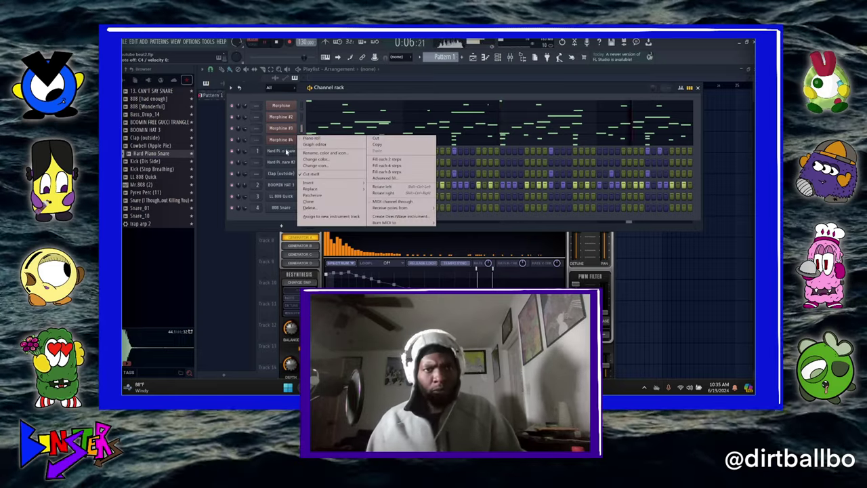
pyautogui.rightClick(290, 169)
pyautogui.click(311, 162)
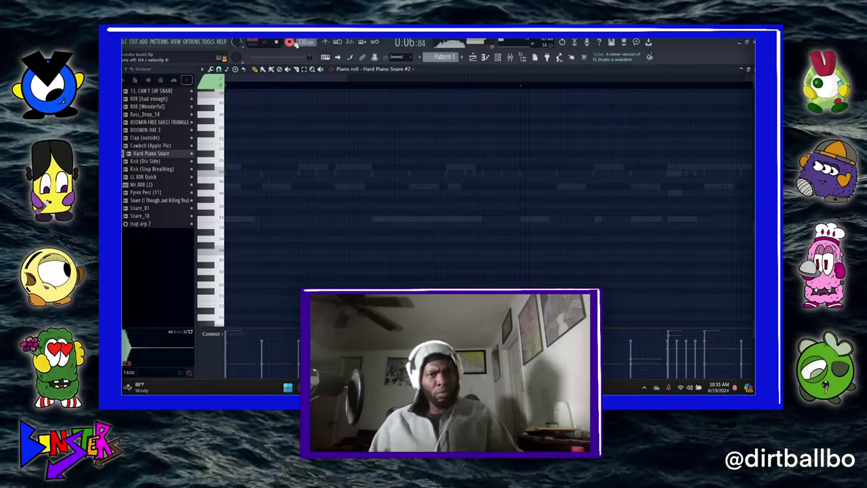
# Place C4 snare hits in bars 1, 3 and 4 and one D4 hit late in bar 4 of Hard Piano Snare #2, and return to the channel rack
pyautogui.scroll(-4, 325, 89)
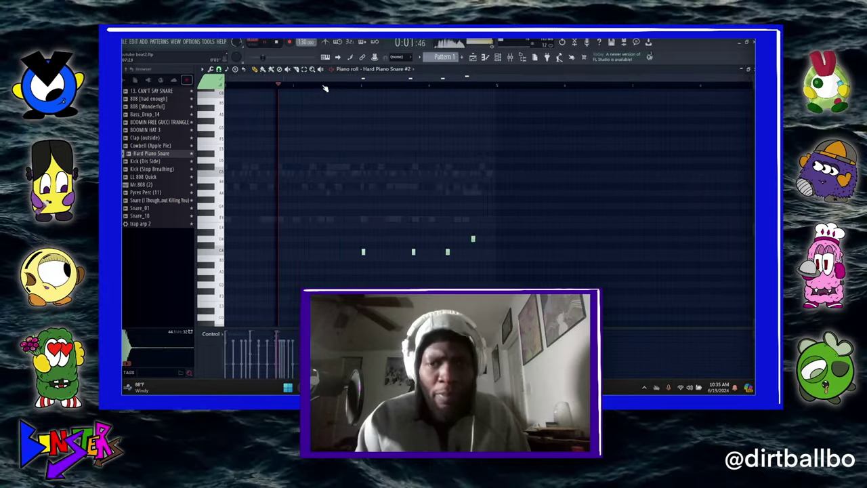
pyautogui.scroll(1, 325, 88)
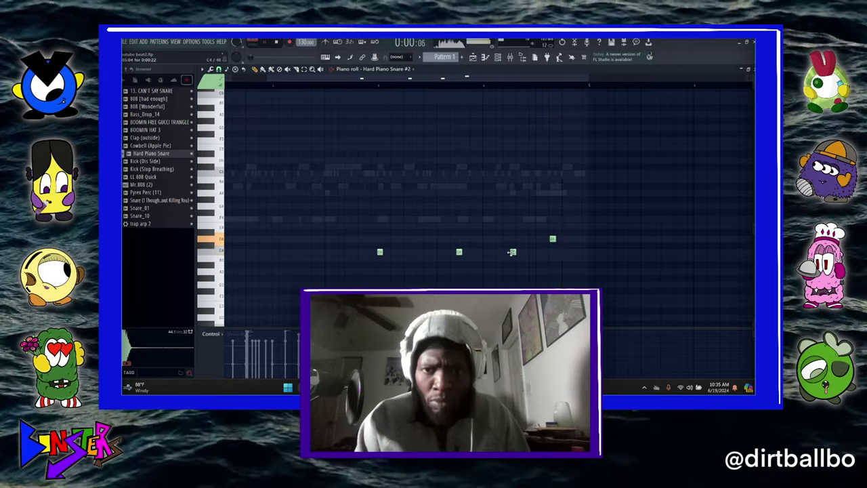
pyautogui.rightClick(553, 239)
pyautogui.doubleClick(553, 240)
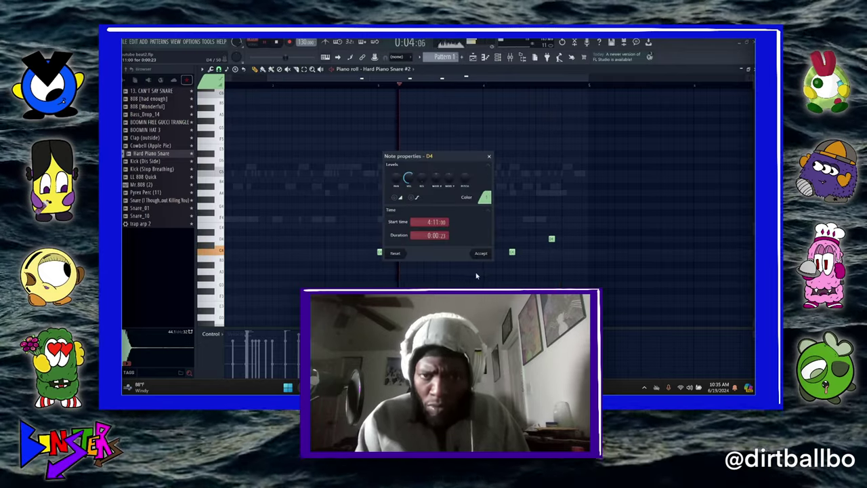
pyautogui.click(483, 254)
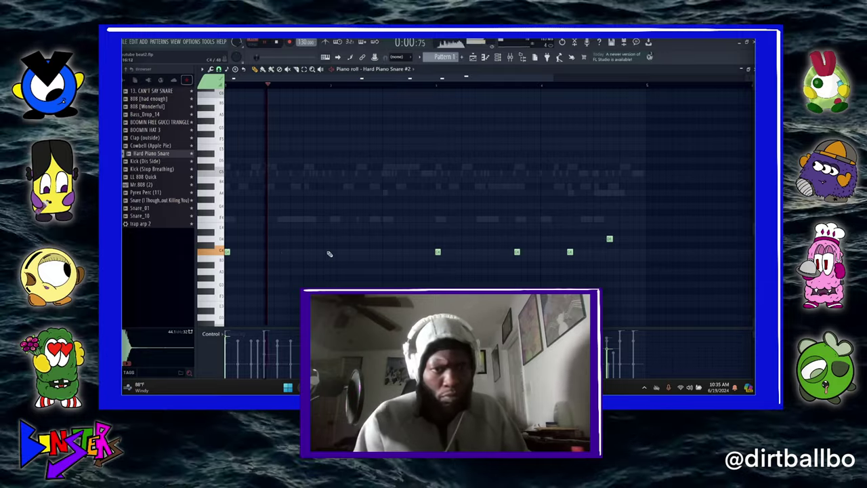
pyautogui.click(306, 252)
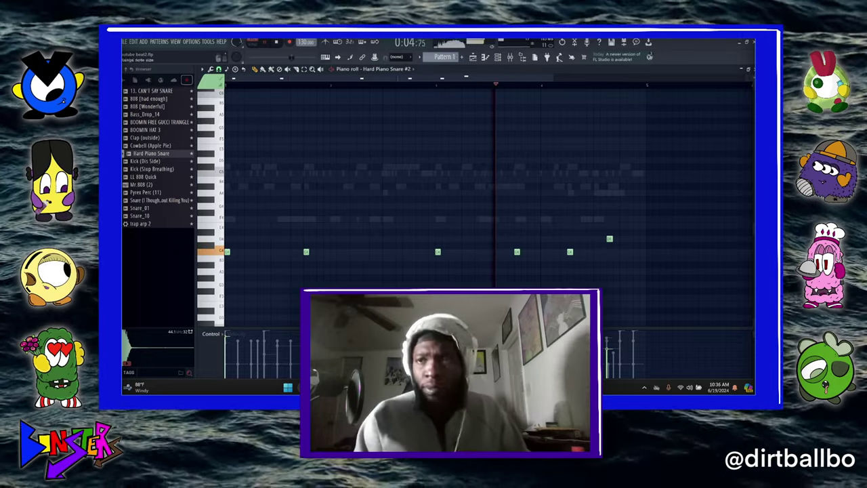
pyautogui.press('Escape')
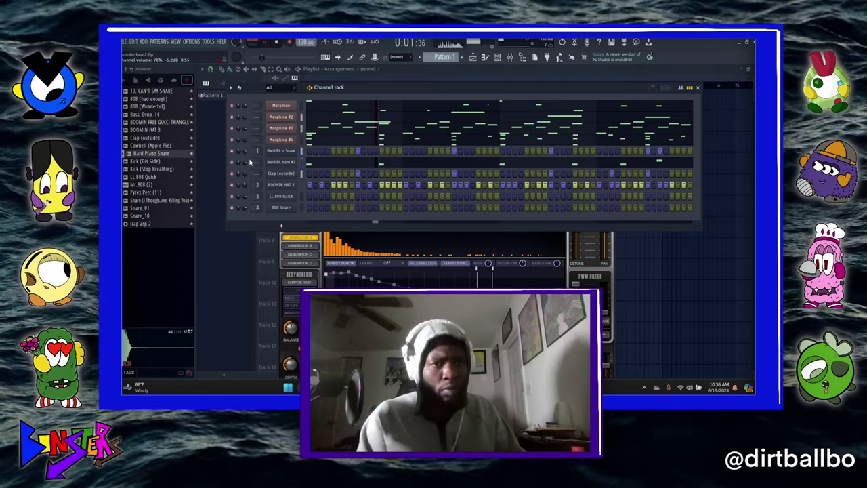
# Open the LL 808 Quick piano roll and place three lengthened D5 bass notes across bars 1 and 2, the first on the downbeat
pyautogui.rightClick(283, 194)
pyautogui.click(315, 191)
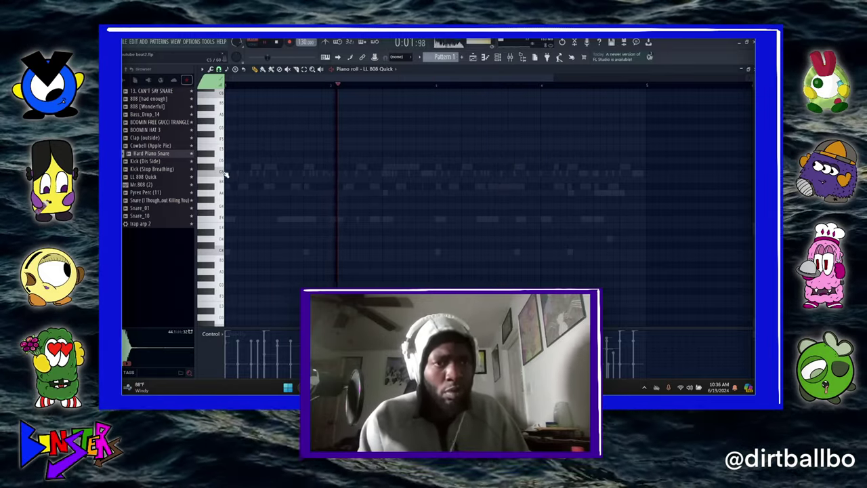
pyautogui.click(228, 162)
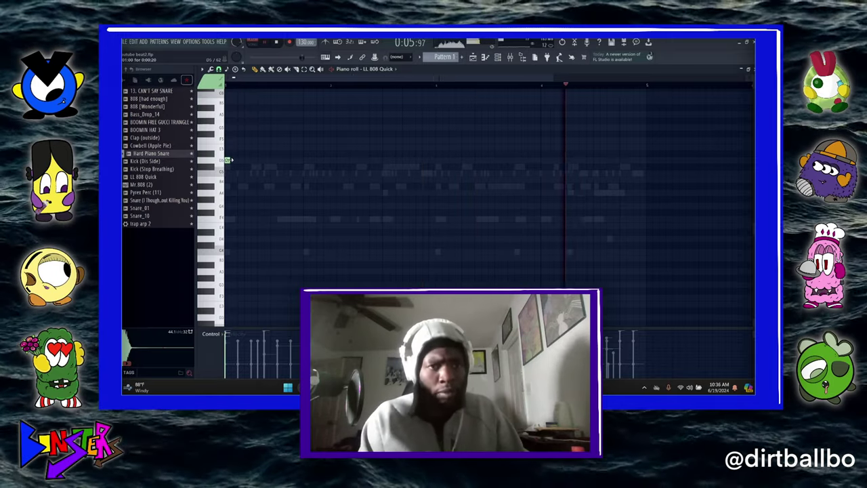
pyautogui.moveTo(229, 160); pyautogui.dragTo(249, 160)
pyautogui.click(307, 161)
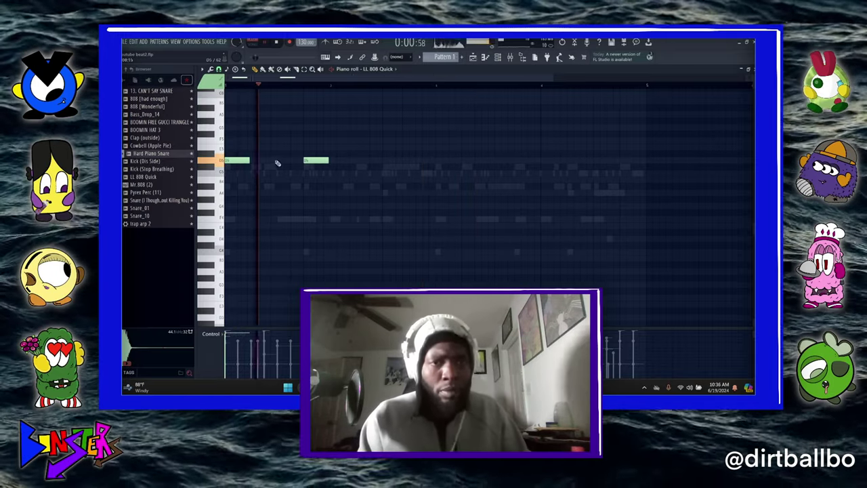
pyautogui.click(359, 161)
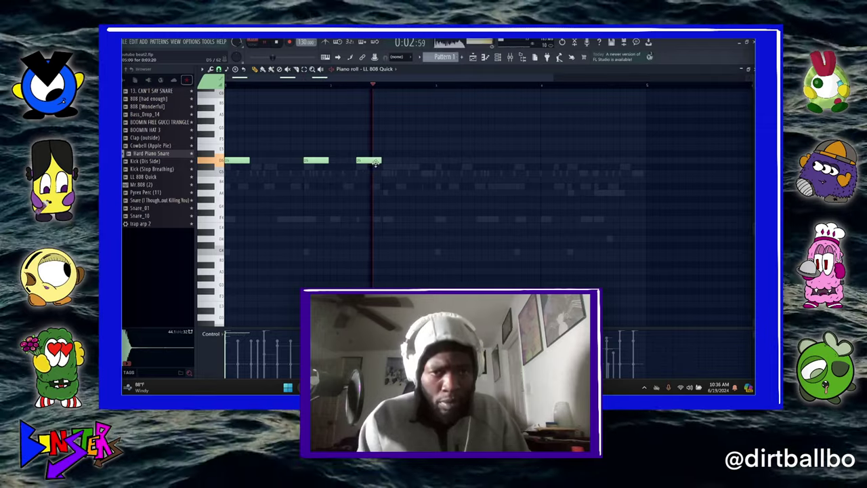
# Place three E5 bass notes across bar 3 of the LL 808 Quick part, starting on the bar's downbeat
pyautogui.click(437, 174)
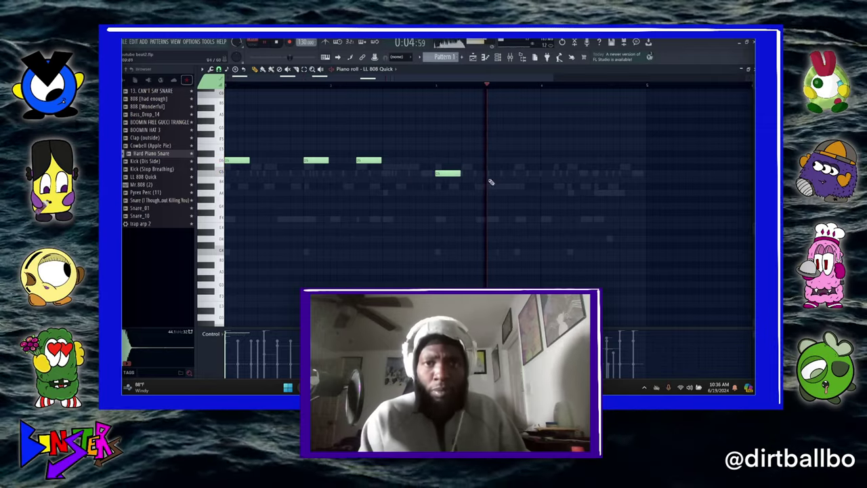
pyautogui.moveTo(439, 174); pyautogui.dragTo(436, 150)
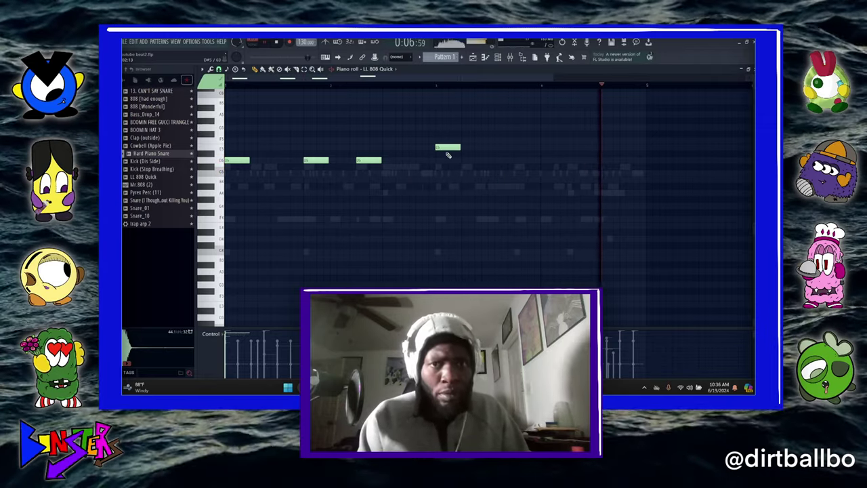
pyautogui.click(478, 147)
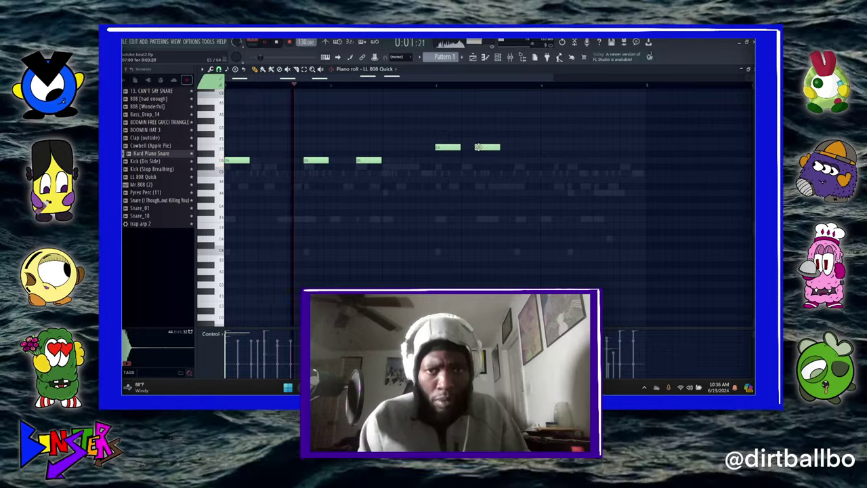
pyautogui.click(513, 147)
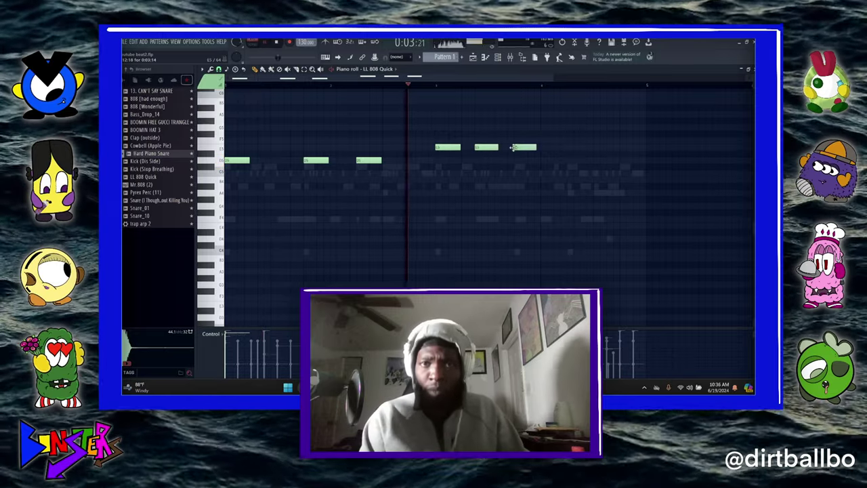
pyautogui.moveTo(513, 147); pyautogui.dragTo(518, 147)
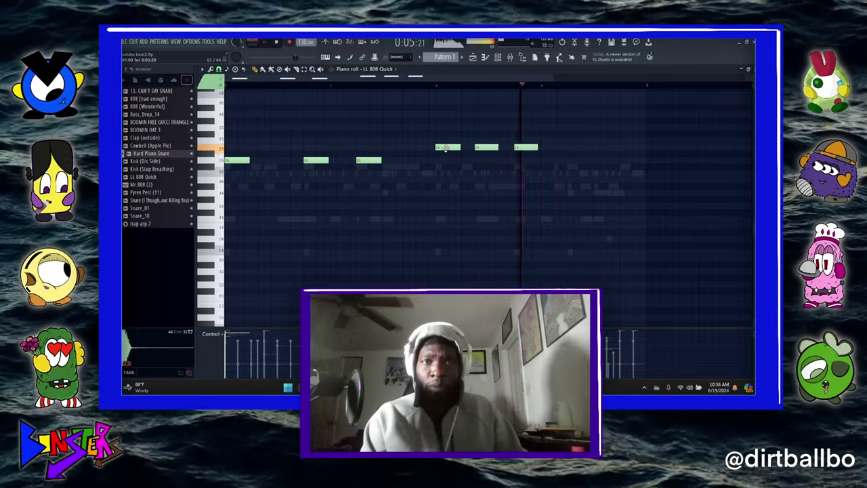
# Lower the first two LL 808 Quick notes in bar 3 to C5 and delete the third
pyautogui.moveTo(448, 147); pyautogui.dragTo(445, 173)
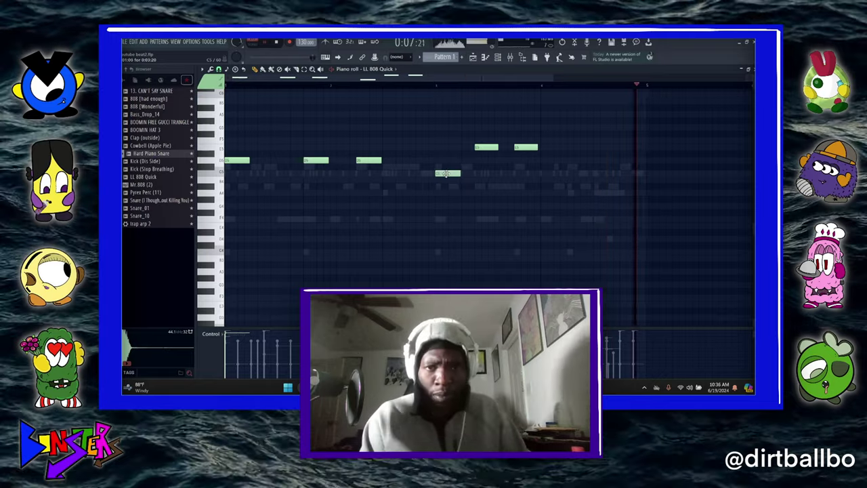
pyautogui.moveTo(486, 147); pyautogui.dragTo(485, 173)
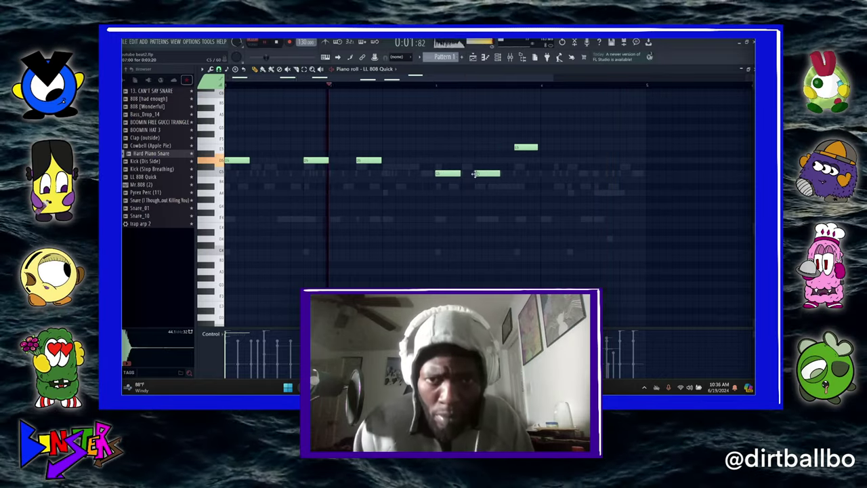
pyautogui.rightClick(526, 147)
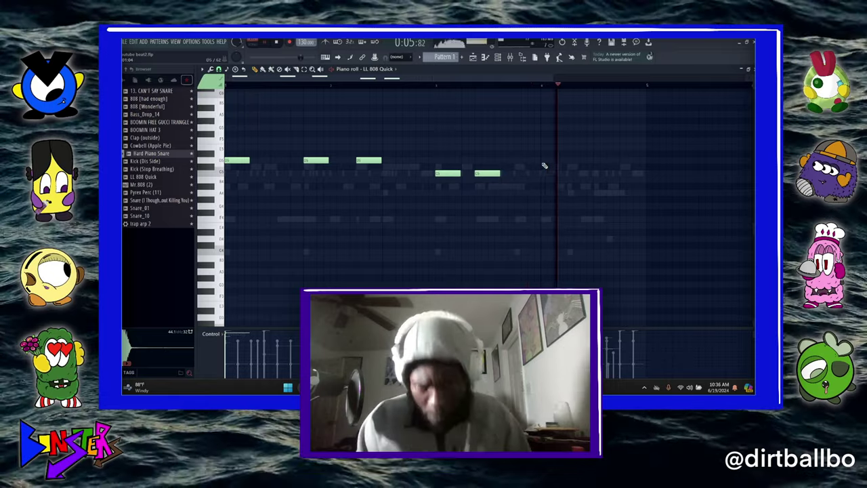
# Add a C5 bass note at the start of bar 4 and shift it to that bar's second beat
pyautogui.click(543, 175)
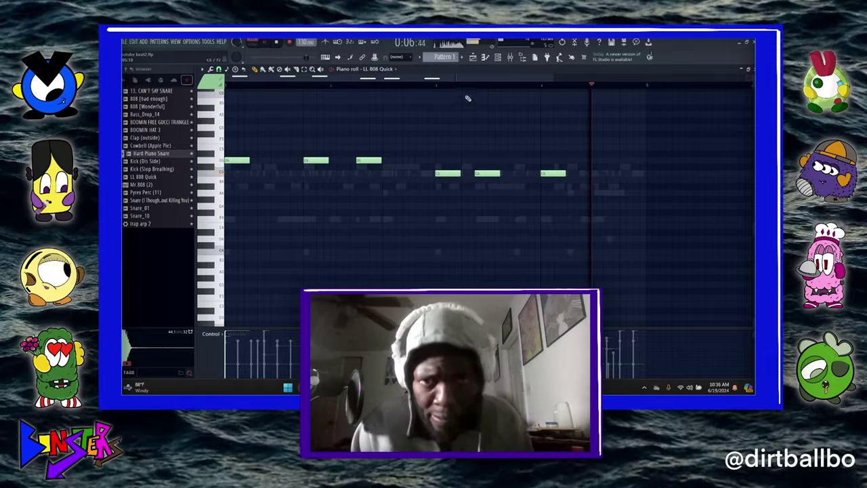
pyautogui.scroll(2, 470, 90)
pyautogui.scroll(1, 476, 135)
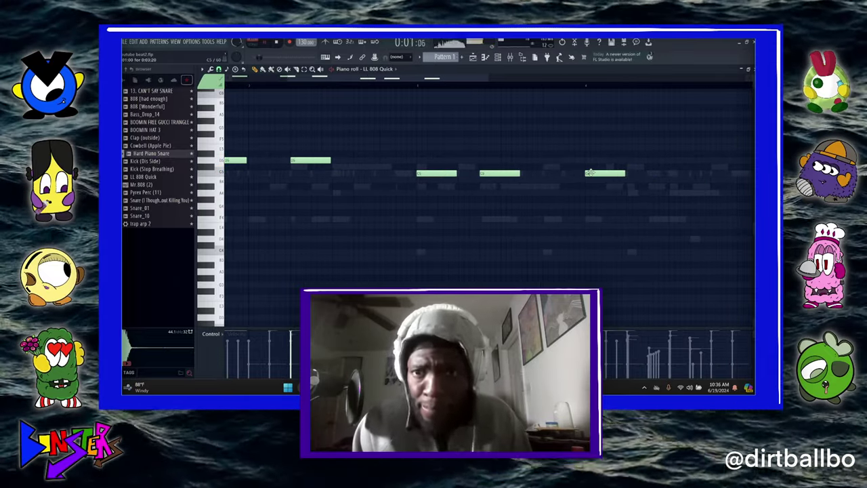
pyautogui.scroll(-3, 554, 95)
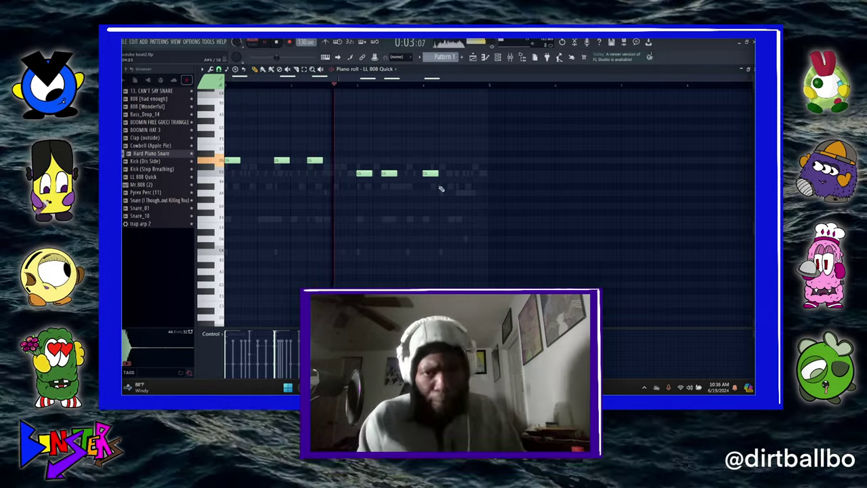
pyautogui.moveTo(426, 175); pyautogui.dragTo(445, 170)
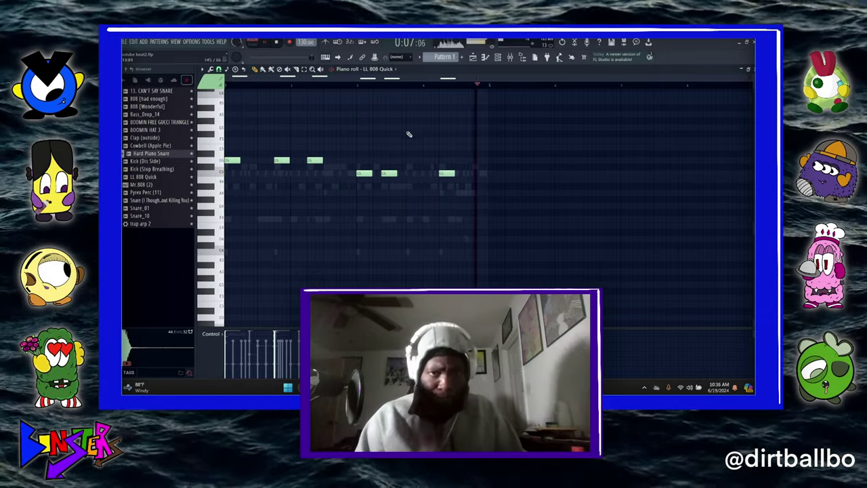
# Add a G5 bass note on the last beat of bar 3 and a shortened G5 note just after the start of bar 4
pyautogui.click(408, 128)
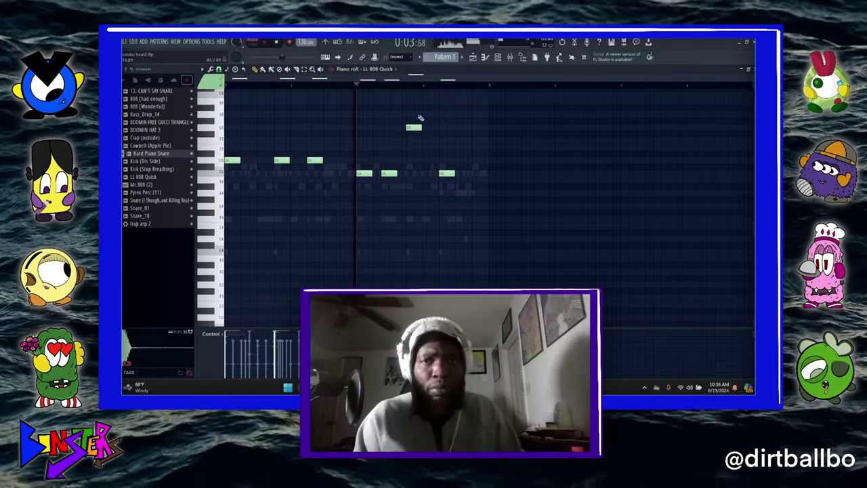
pyautogui.press('F6')
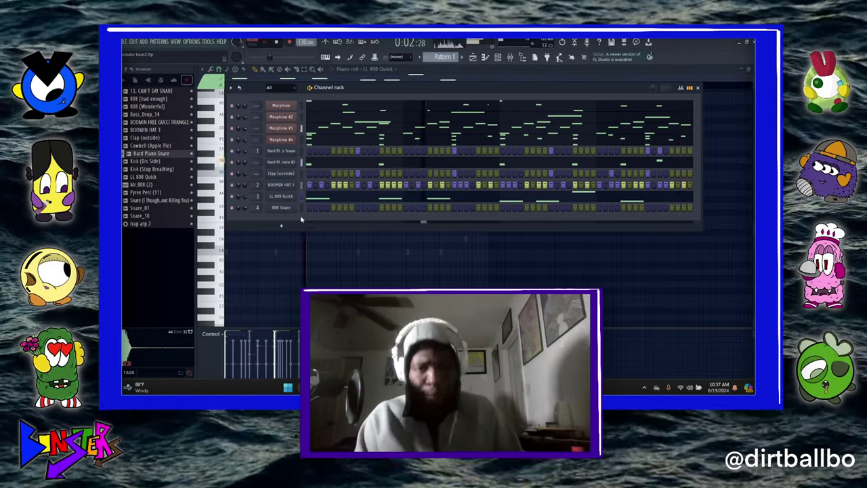
pyautogui.press('F6')
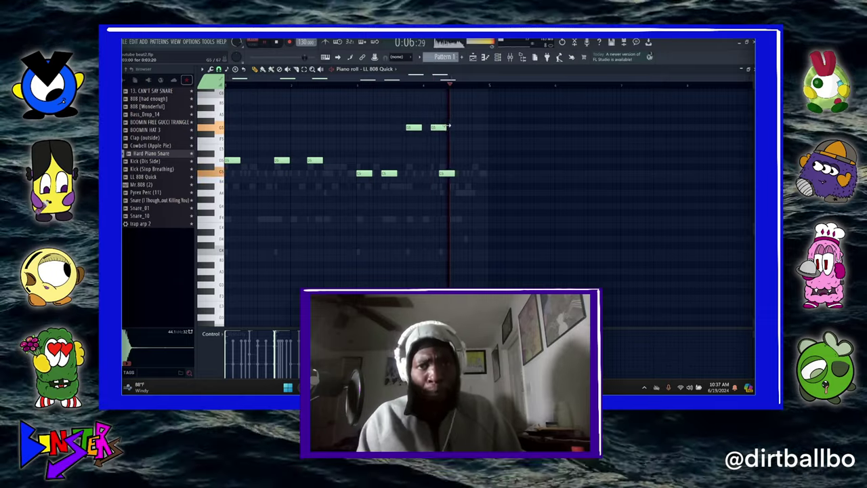
pyautogui.moveTo(447, 126); pyautogui.dragTo(438, 128)
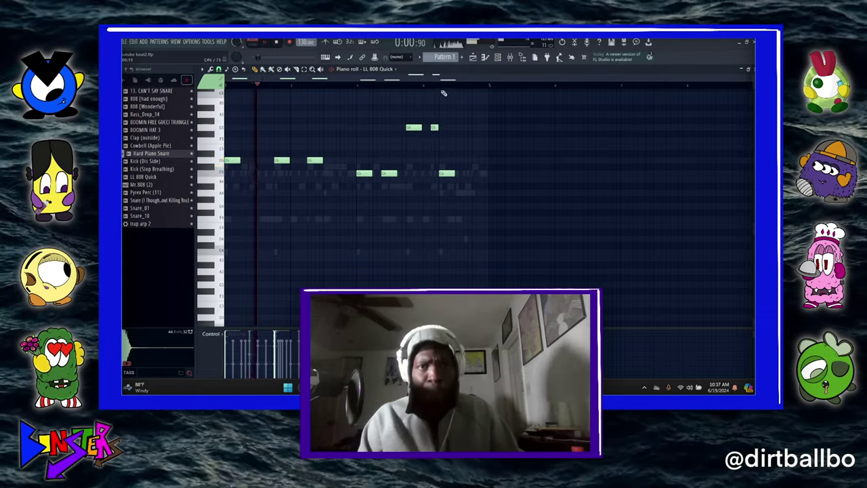
pyautogui.scroll(5, 444, 93)
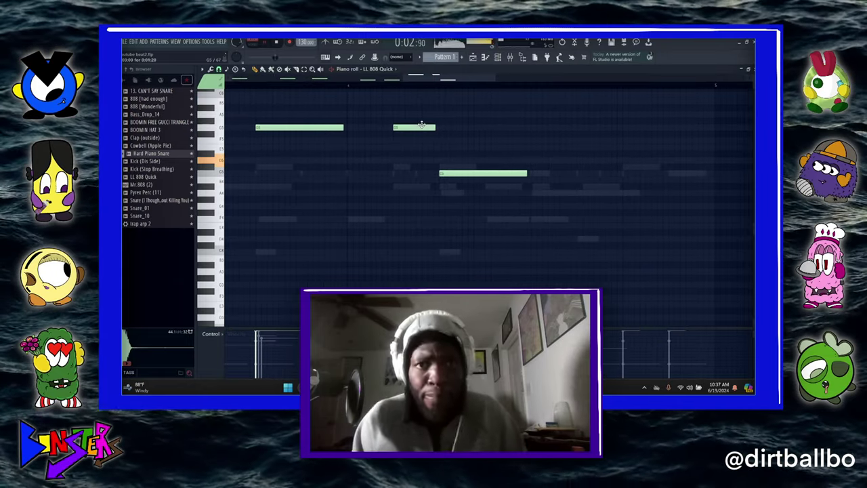
pyautogui.scroll(-5, 427, 90)
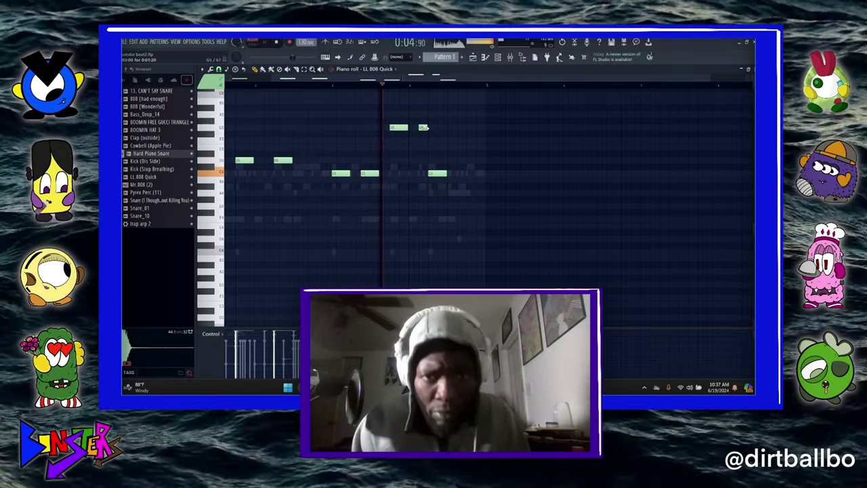
pyautogui.click(451, 140)
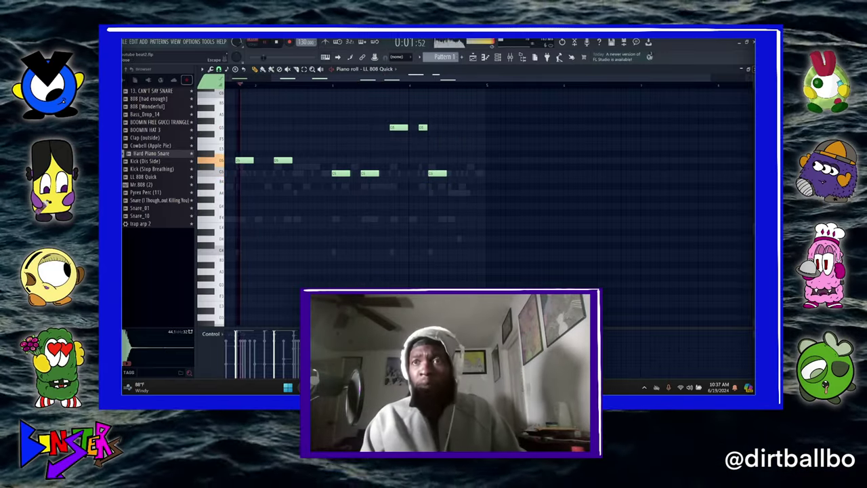
# Add short F5 and G5 notes in the second half of bar 4 of the LL 808 Quick part, and return to the channel rack
pyautogui.press('F7')
pyautogui.rightClick(281, 196)
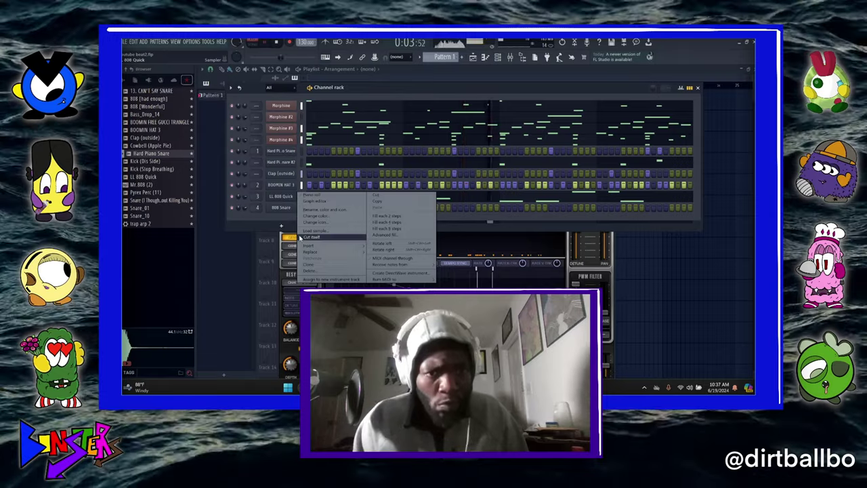
pyautogui.click(313, 195)
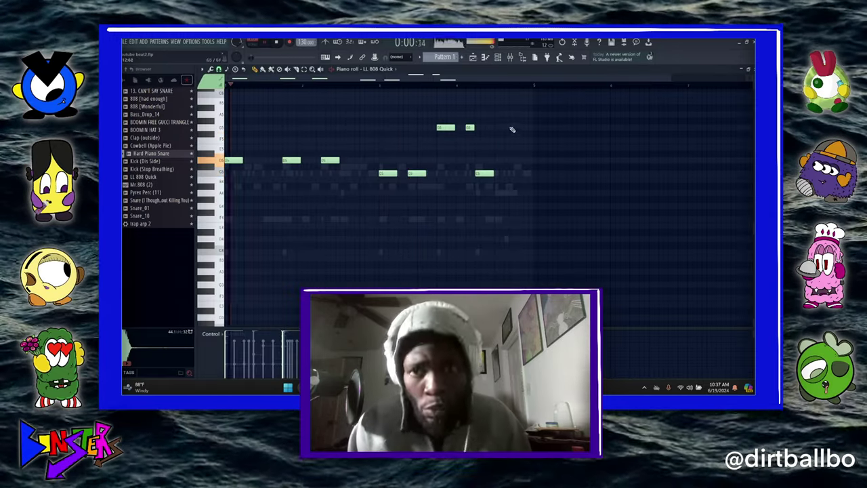
pyautogui.click(497, 141)
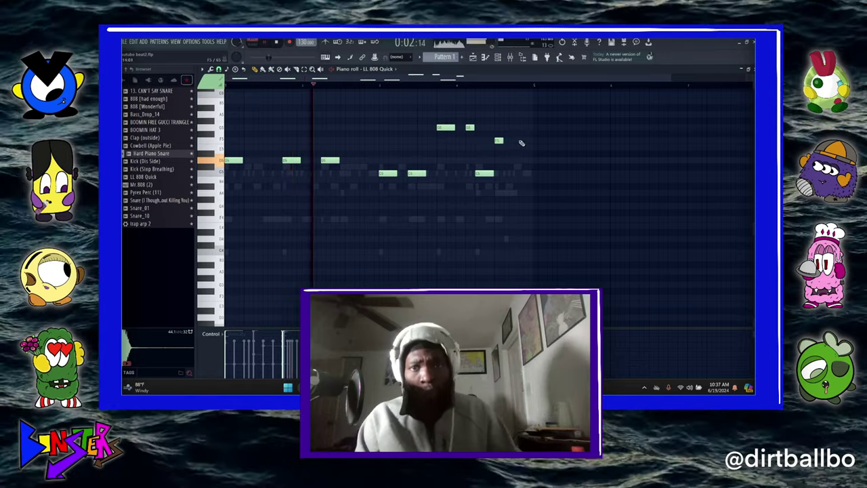
pyautogui.click(528, 126)
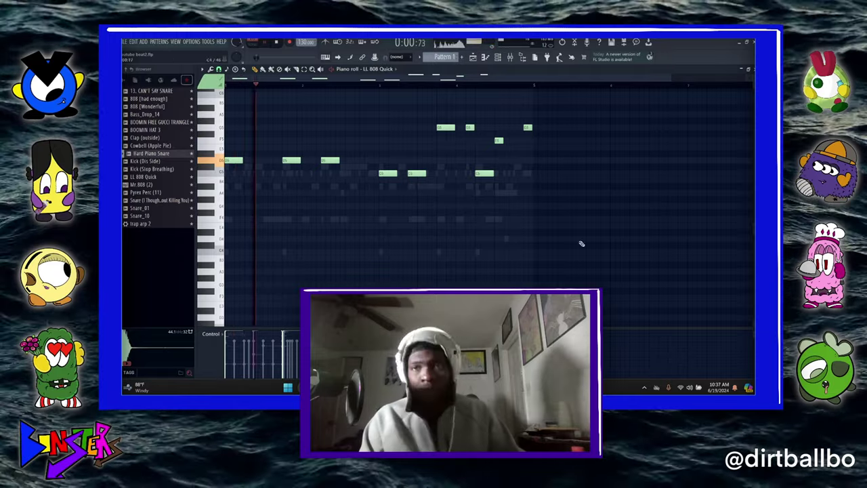
pyautogui.press('Escape')
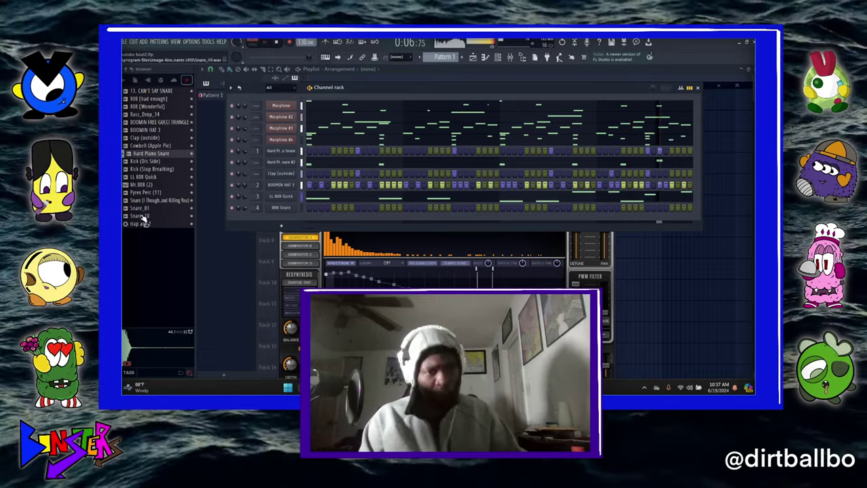
# Swap the 808 Snare channel's sample for Snare (I Thought About Killing You) and normalize it
pyautogui.click(146, 194)
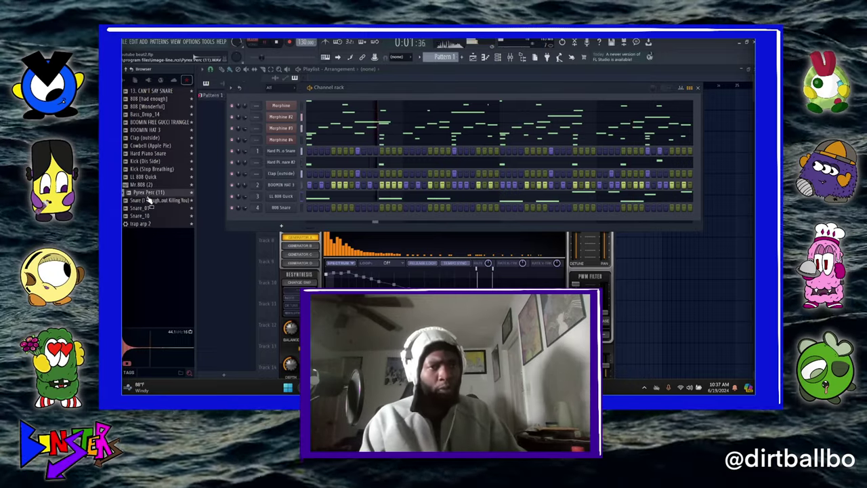
pyautogui.click(160, 209)
pyautogui.click(161, 200)
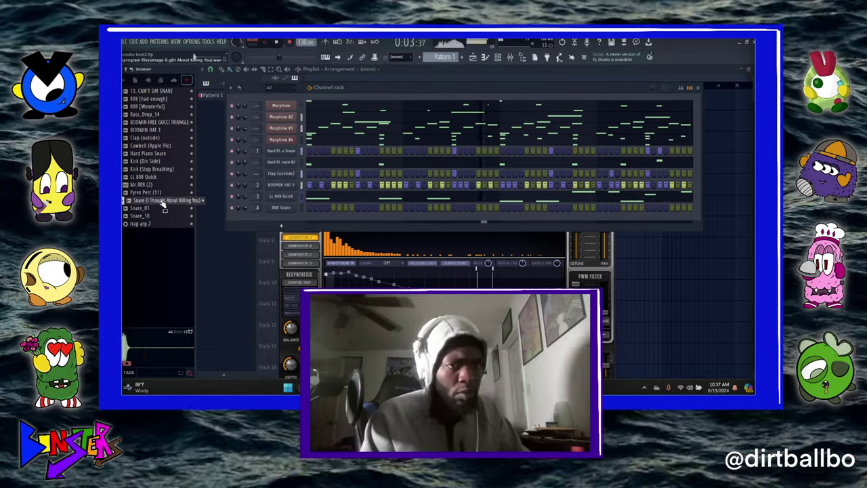
pyautogui.moveTo(164, 202); pyautogui.dragTo(335, 212)
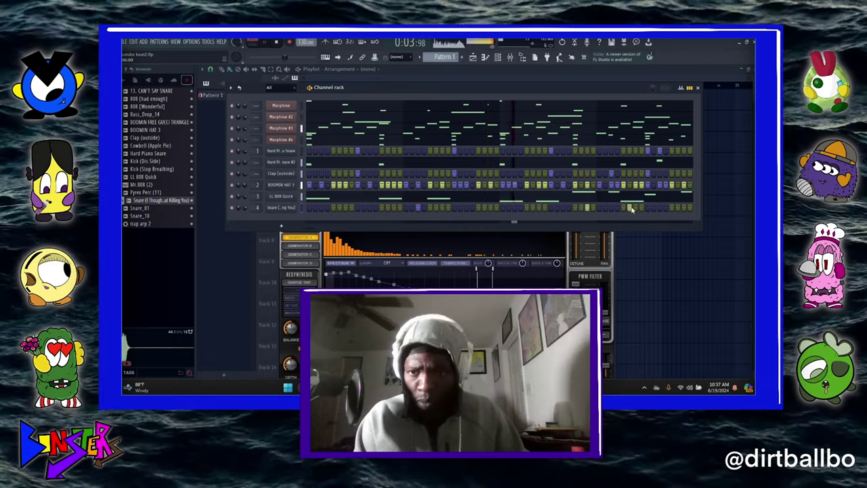
pyautogui.click(287, 208)
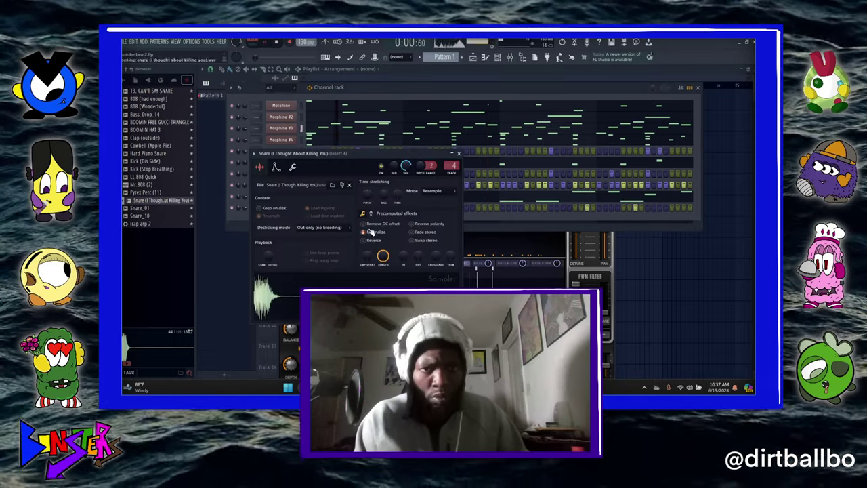
pyautogui.click(458, 155)
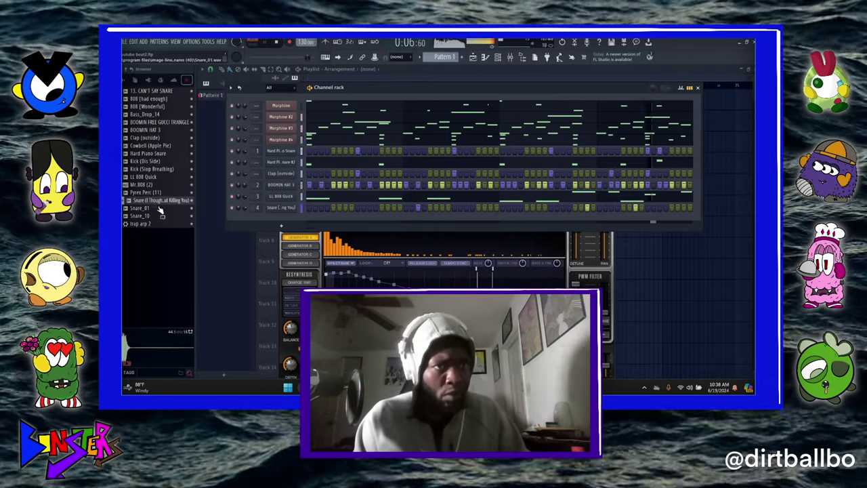
# Audition the Detroit Perc samples in the browser, ending with Detroit Perc (18), and return to the favourites list
pyautogui.click(135, 81)
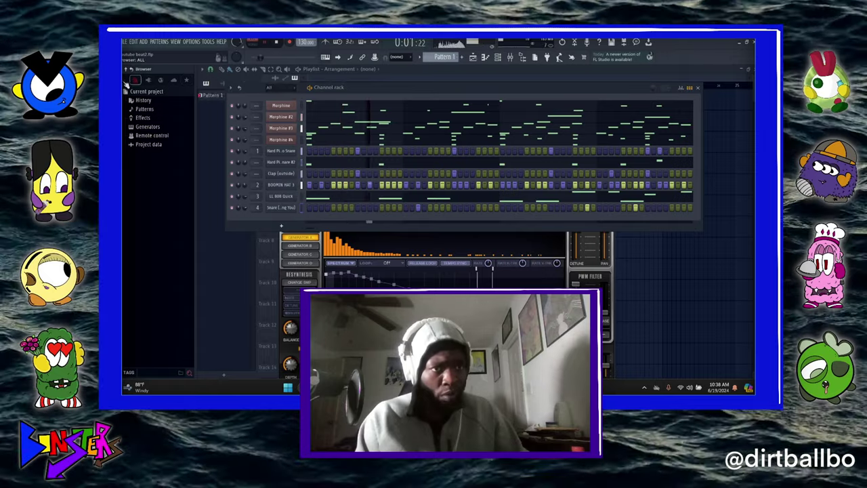
pyautogui.click(125, 81)
pyautogui.scroll(4, 150, 207)
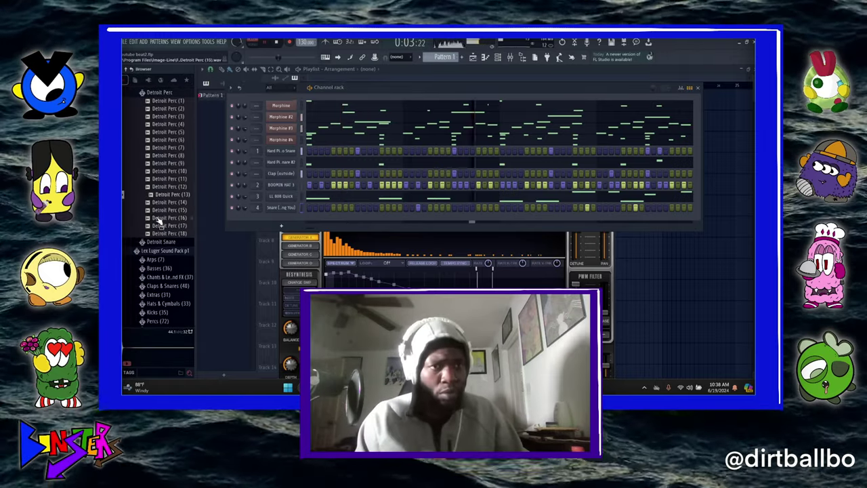
pyautogui.scroll(-5, 167, 250)
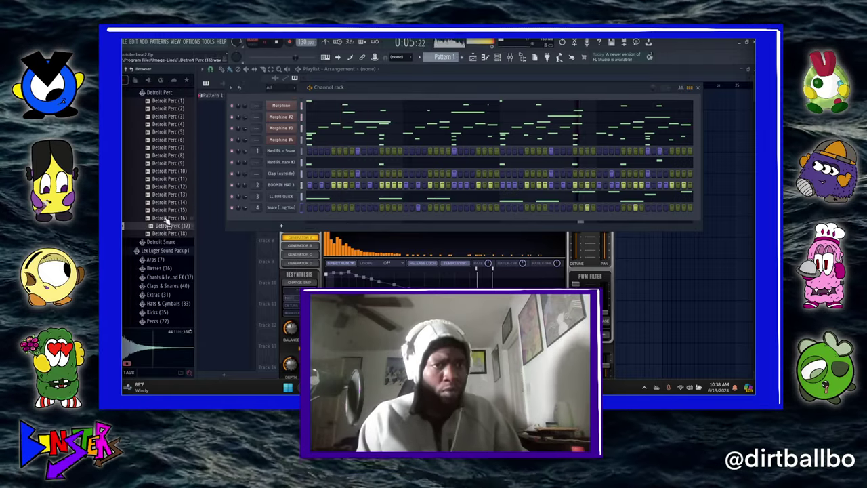
pyautogui.click(168, 163)
pyautogui.click(167, 132)
pyautogui.click(166, 124)
pyautogui.click(164, 109)
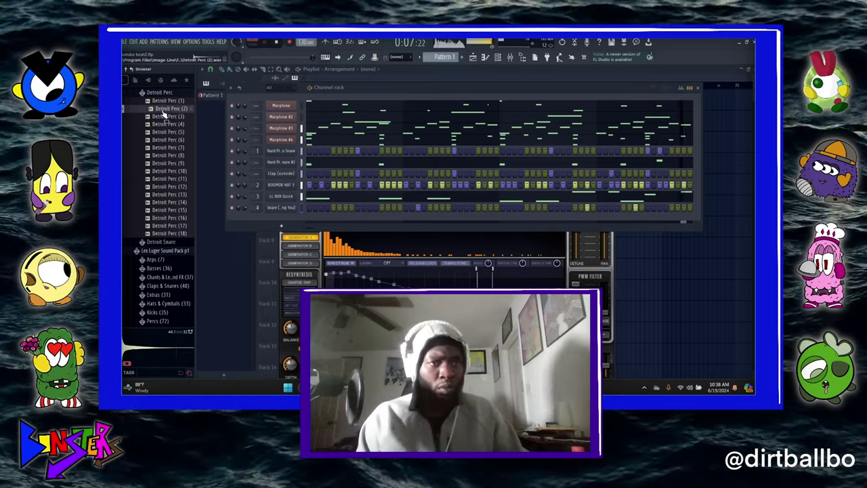
pyautogui.click(161, 101)
pyautogui.click(168, 233)
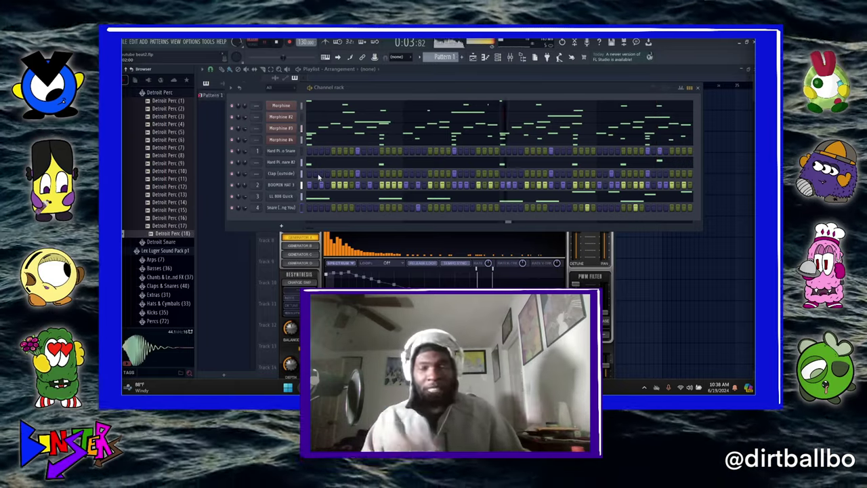
pyautogui.click(186, 80)
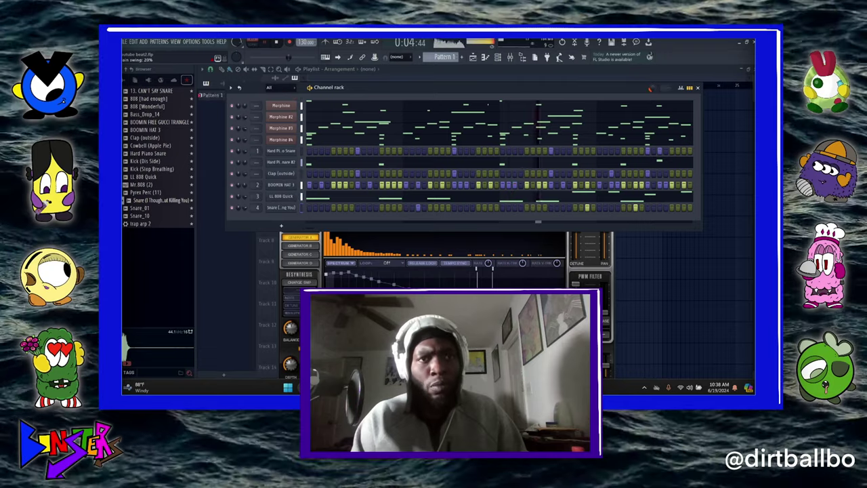
# Raise the project tempo to 152 BPM and close the Morphine #4 plugin window
pyautogui.moveTo(303, 45); pyautogui.dragTo(302, 30)
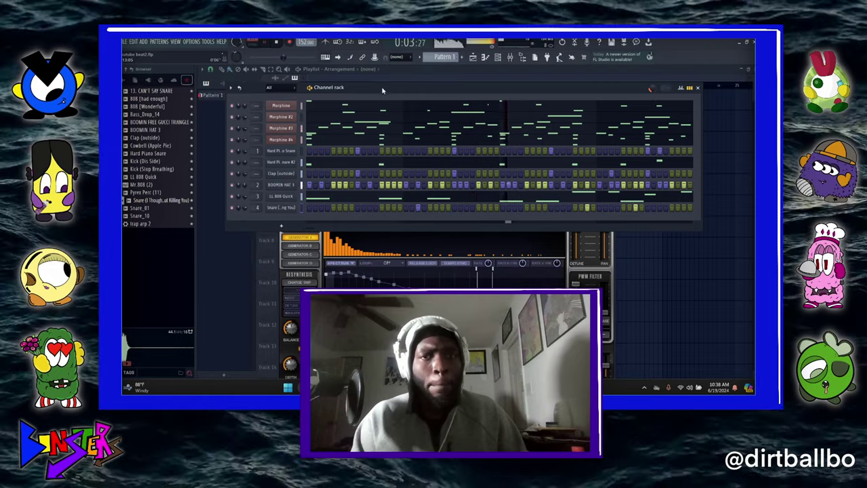
pyautogui.moveTo(386, 90); pyautogui.dragTo(398, 114)
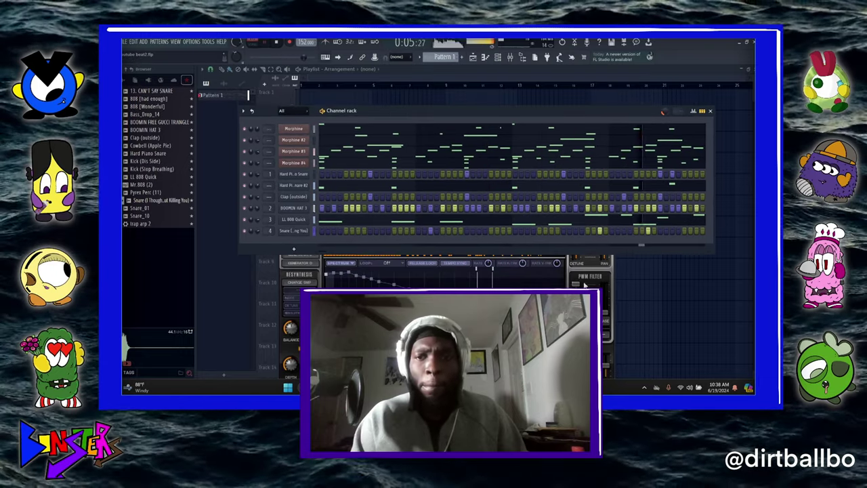
pyautogui.click(612, 277)
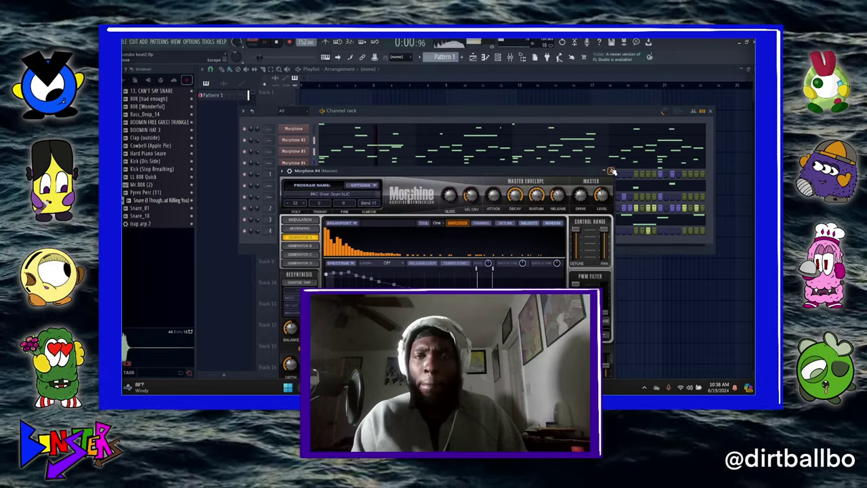
pyautogui.click(611, 171)
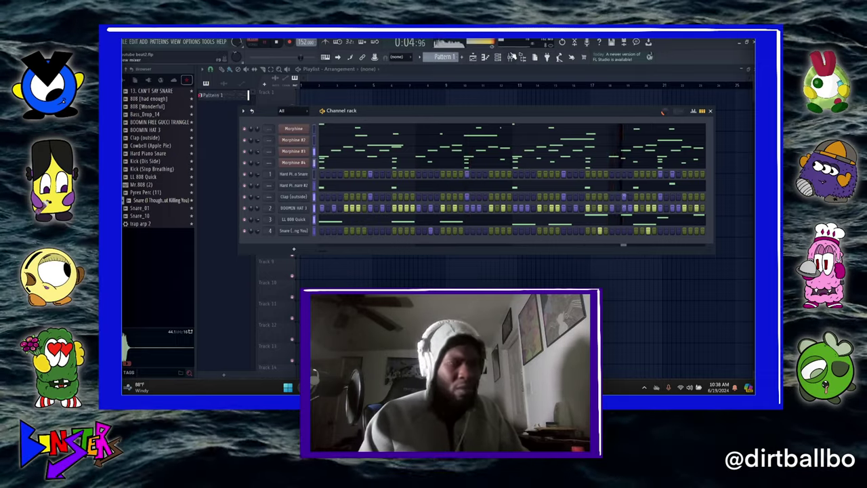
# Route all ten channels to their own mixer tracks starting from insert 1, and return to the channel rack
pyautogui.click(512, 57)
pyautogui.rightClick(251, 77)
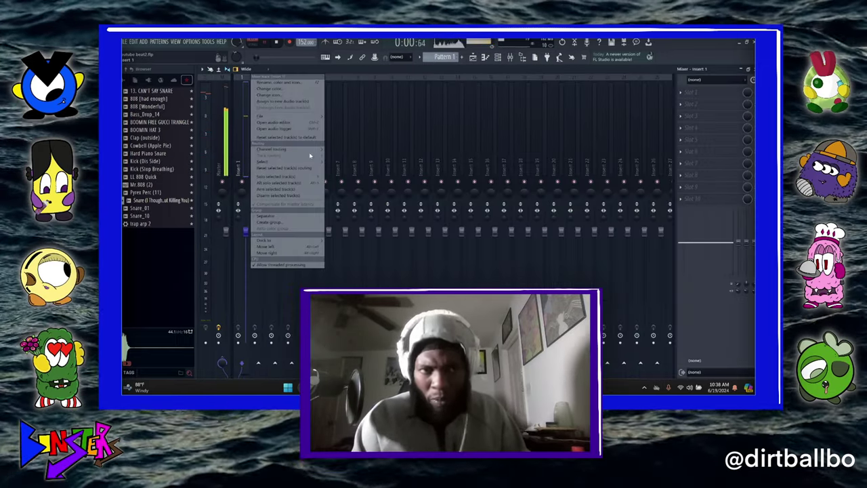
pyautogui.moveTo(312, 149)
pyautogui.click(348, 156)
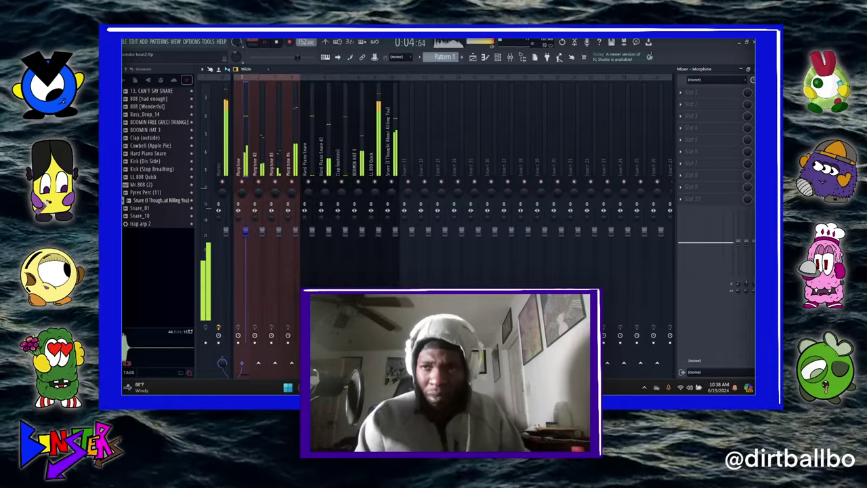
pyautogui.click(754, 68)
pyautogui.moveTo(371, 118); pyautogui.dragTo(379, 151)
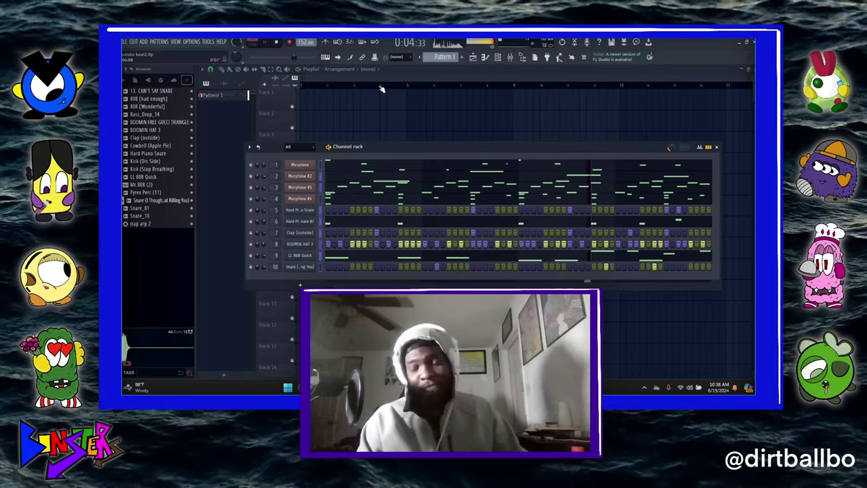
# Cut the lows of the Morphine mixer tracks to -18 dB with the low-shelf EQ, using 421 Hz on Morphine #4
pyautogui.click(518, 56)
pyautogui.click(517, 56)
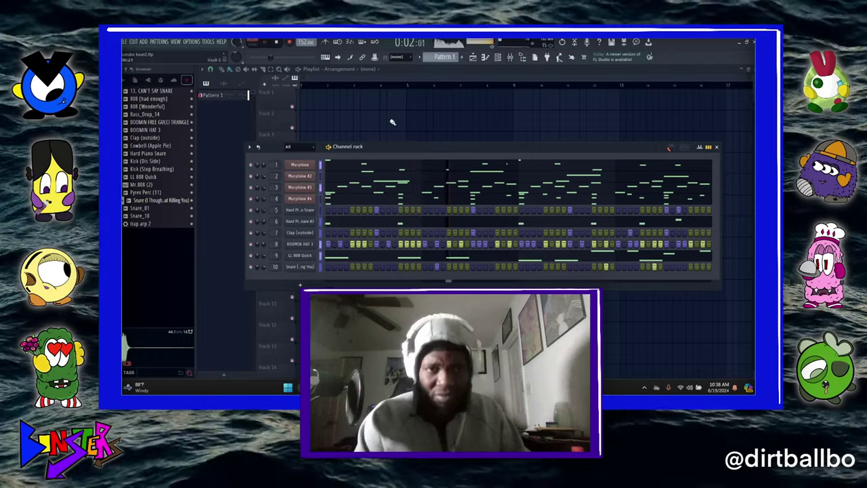
pyautogui.click(513, 58)
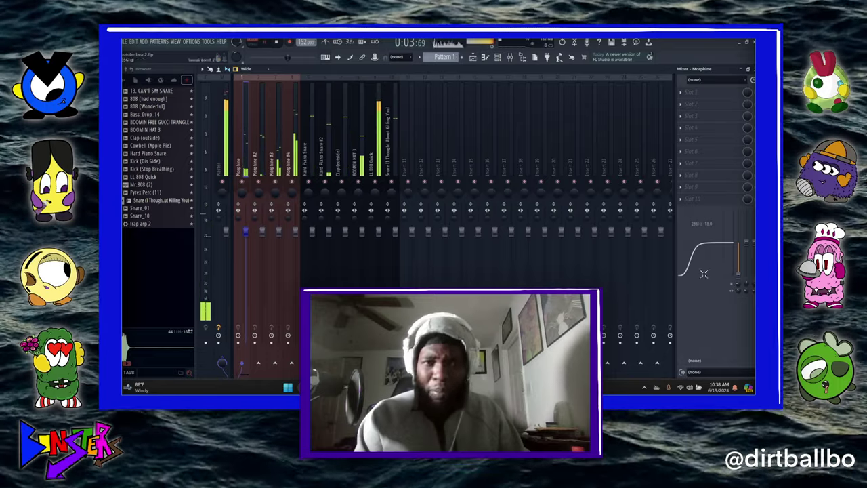
pyautogui.click(256, 148)
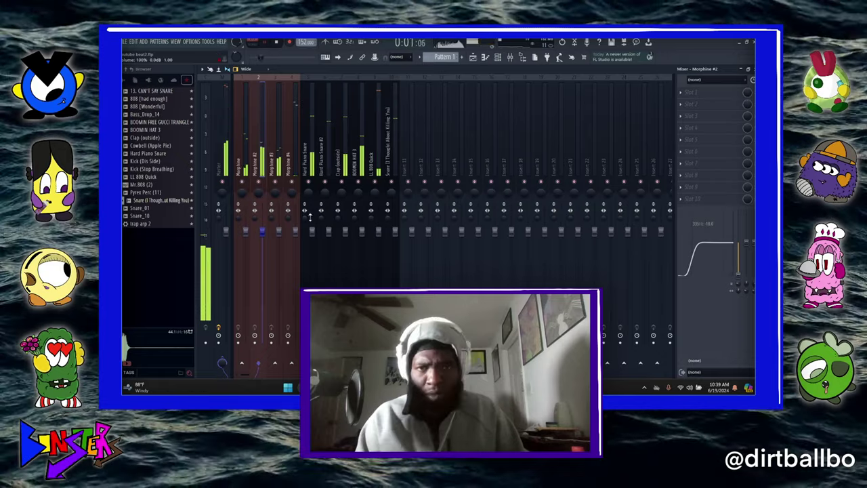
pyautogui.click(278, 153)
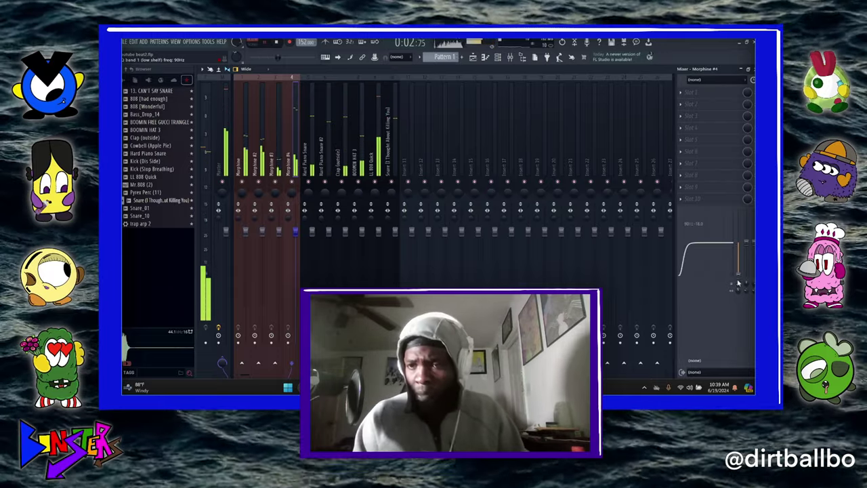
pyautogui.moveTo(737, 288); pyautogui.dragTo(733, 237)
pyautogui.press('F9')
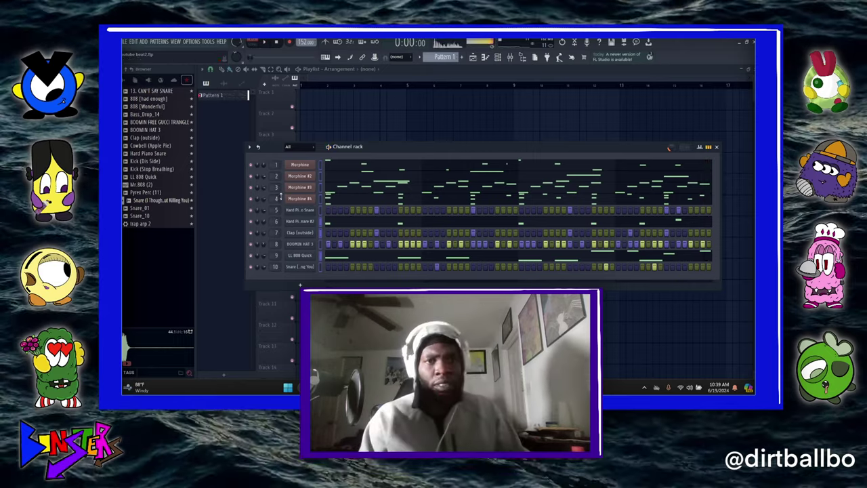
# Clone the beat pattern nine times to fill Pattern 2 through Pattern 10
pyautogui.hotkey('ctrl', 'shift', 'c')
pyautogui.hotkey('ctrl', 'shift', 'c')
pyautogui.hotkey('ctrl', 'shift', 'c')
pyautogui.hotkey('ctrl', 'shift', 'c')
pyautogui.hotkey('ctrl', 'shift', 'c')
pyautogui.hotkey('ctrl', 'shift', 'c')
pyautogui.hotkey('ctrl', 'shift', 'c')
pyautogui.hotkey('ctrl', 'shift', 'c')
pyautogui.hotkey('ctrl', 'shift', 'c')
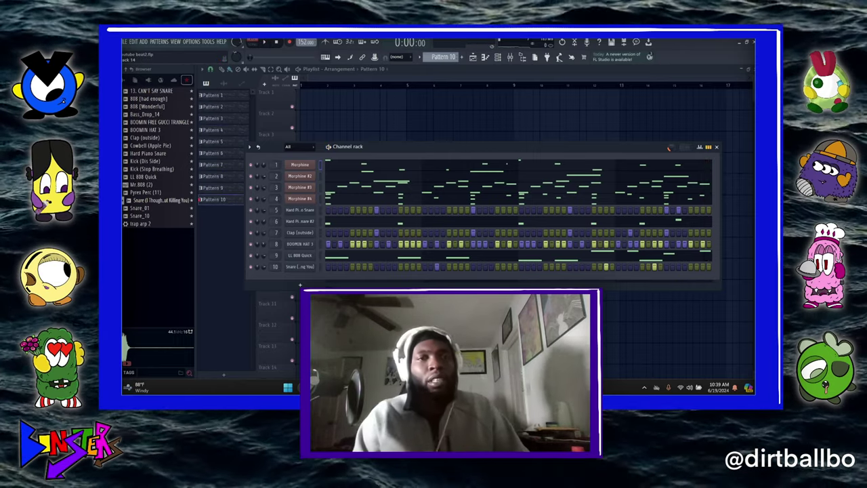
# Split Pattern 10 by channel into separate patterns
pyautogui.press('F6')
pyautogui.rightClick(225, 198)
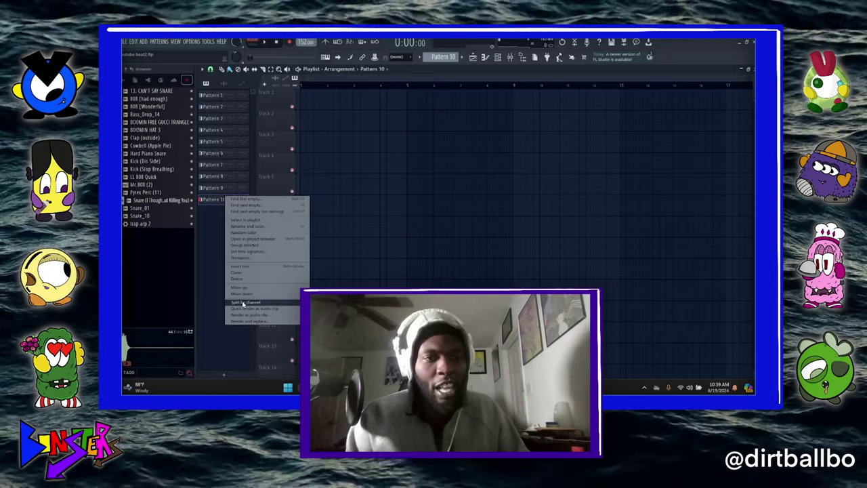
pyautogui.click(242, 302)
# Arrange Morphine, Morphine #2 and Morphine #3 across bars 1–8 on tracks 1–3, and Morphine #4 across bars 9–16 on track 4
pyautogui.moveTo(411, 145); pyautogui.dragTo(298, 66)
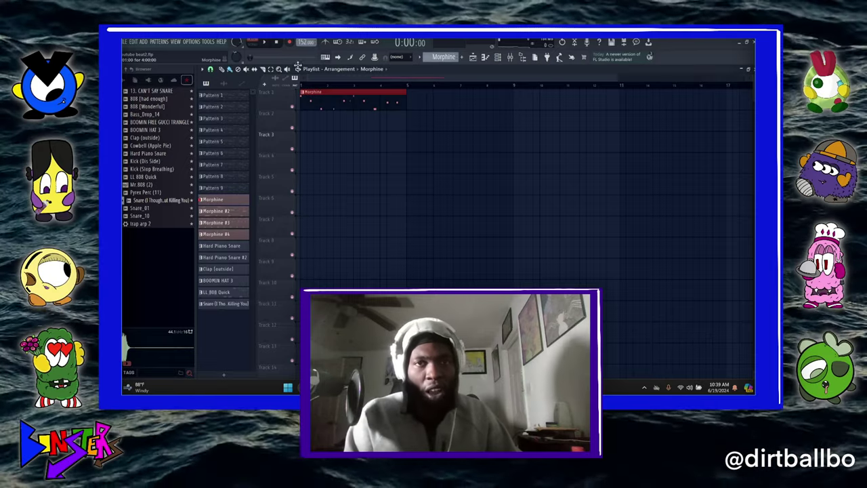
pyautogui.click(412, 102)
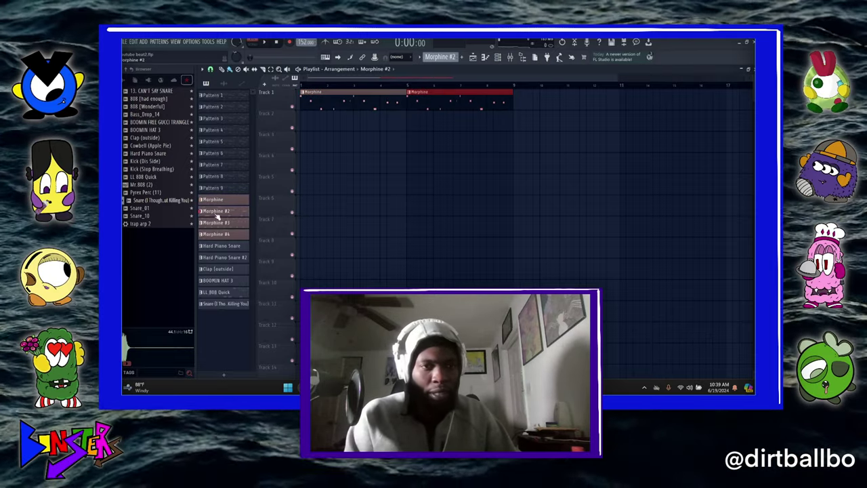
pyautogui.moveTo(310, 177)
pyautogui.mouseDown()
pyautogui.moveTo(509, 182)
pyautogui.moveTo(365, 119)
pyautogui.mouseUp()
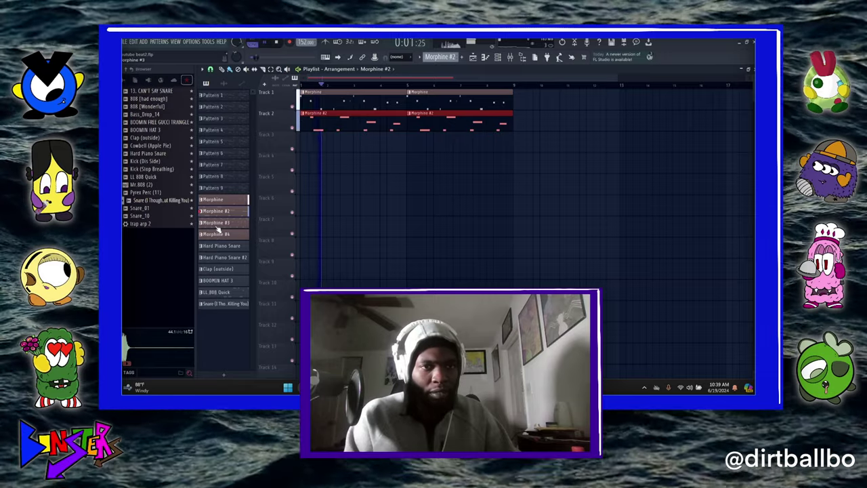
pyautogui.moveTo(234, 223); pyautogui.dragTo(465, 130)
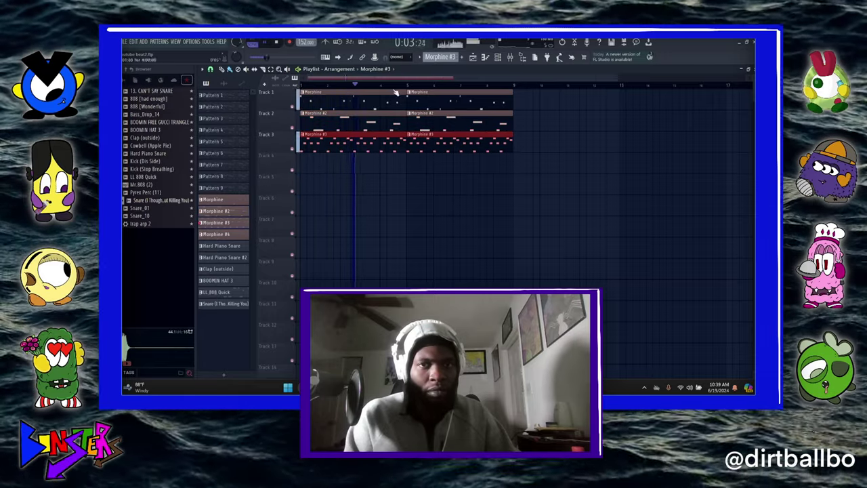
pyautogui.moveTo(247, 234); pyautogui.dragTo(687, 163)
# Raise the Morphine #3 mixer track's volume to 110% and return to the playlist
pyautogui.click(498, 60)
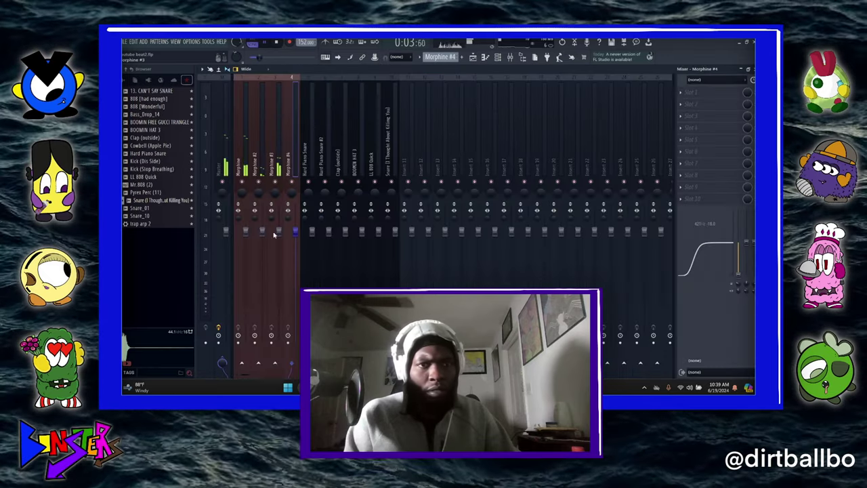
pyautogui.click(276, 231)
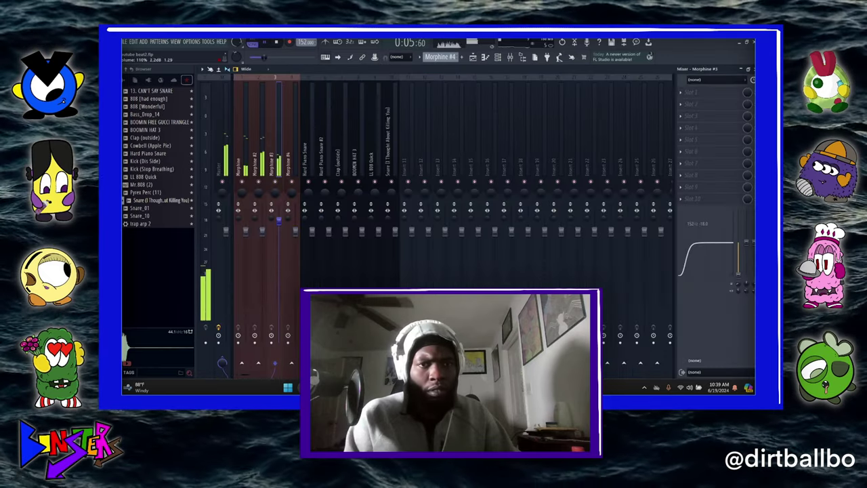
pyautogui.click(752, 70)
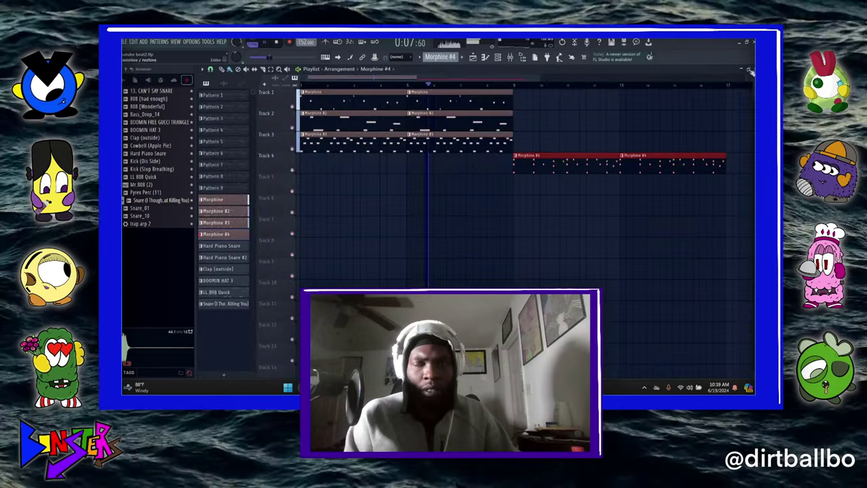
# Repeat Morphine #3 and Morphine #2 across bars 9–16 on tracks 3 and 2 of the playlist
pyautogui.moveTo(519, 139); pyautogui.dragTo(687, 139)
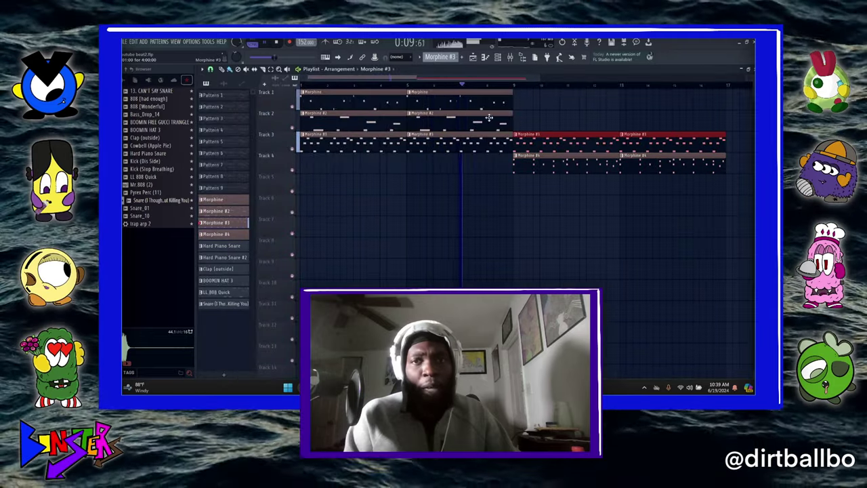
pyautogui.click(507, 123)
pyautogui.click(542, 123)
pyautogui.moveTo(542, 123); pyautogui.dragTo(643, 124)
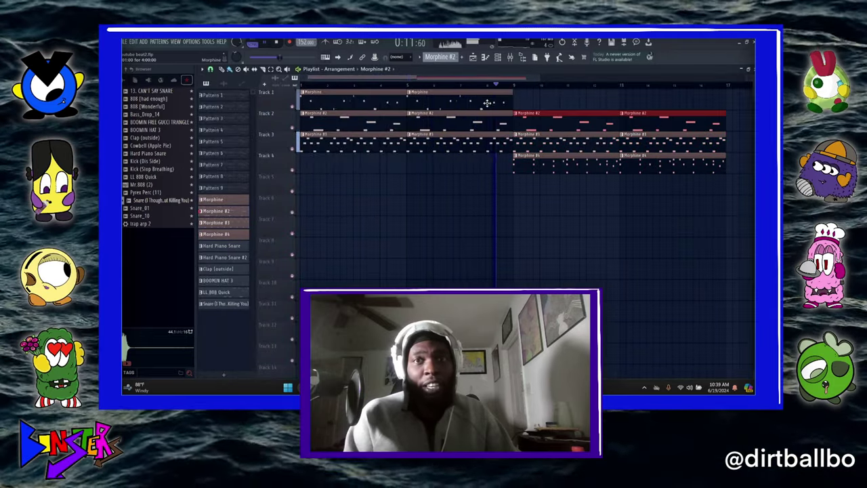
pyautogui.click(488, 102)
pyautogui.moveTo(510, 96)
pyautogui.mouseDown()
pyautogui.moveTo(526, 102)
pyautogui.moveTo(505, 105)
pyautogui.mouseUp()
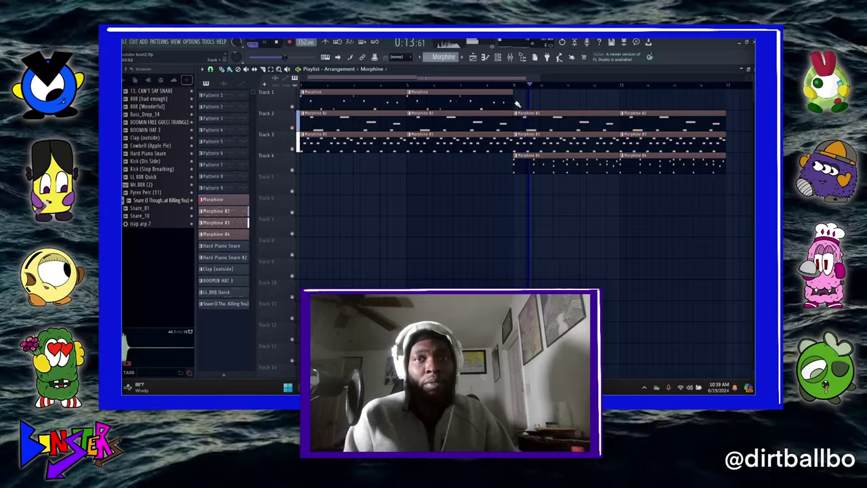
# Place Pattern 9 twice across bars 17–24 on track 1 and cut the Morphine channel's notes from that pattern
pyautogui.scroll(-2, 508, 88)
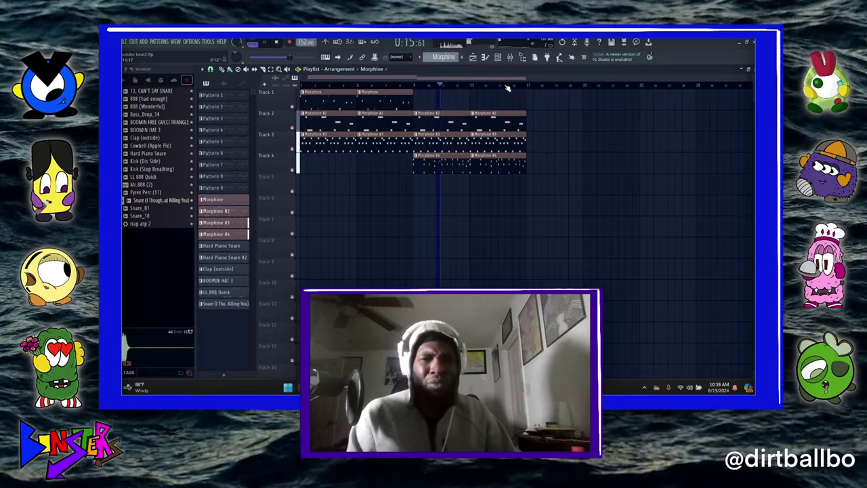
pyautogui.click(234, 189)
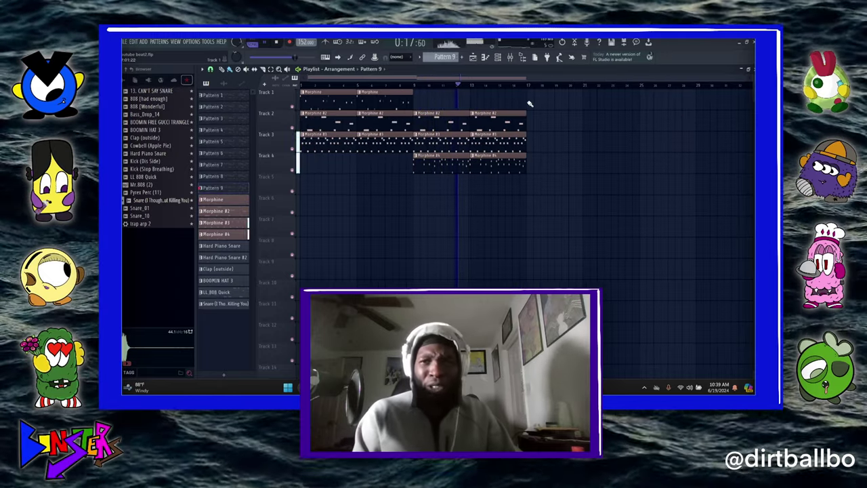
pyautogui.moveTo(530, 102); pyautogui.dragTo(587, 101)
pyautogui.press('F6')
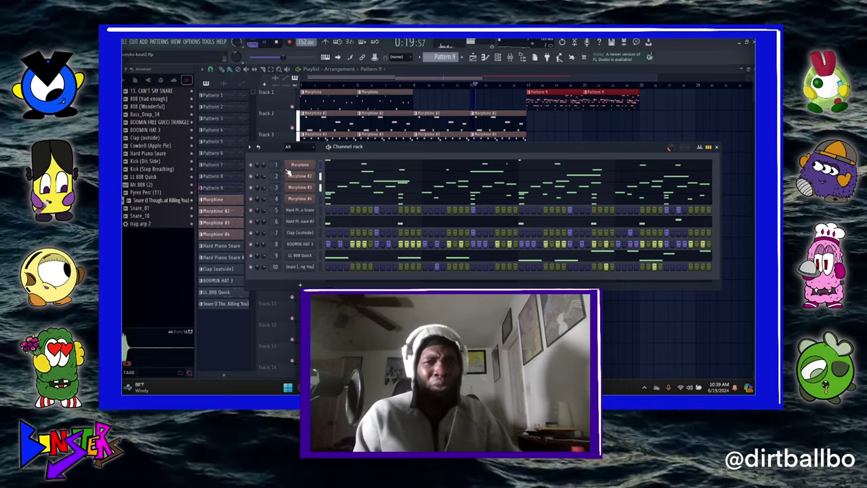
pyautogui.rightClick(314, 164)
pyautogui.click(392, 164)
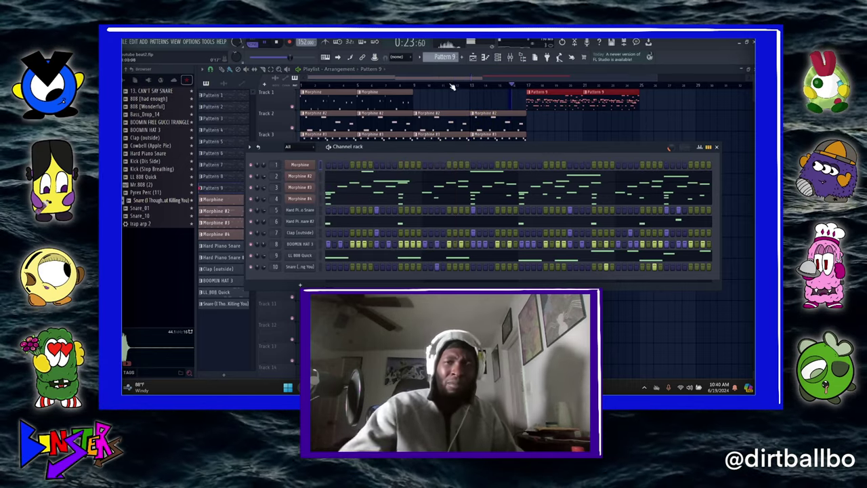
pyautogui.press('F6')
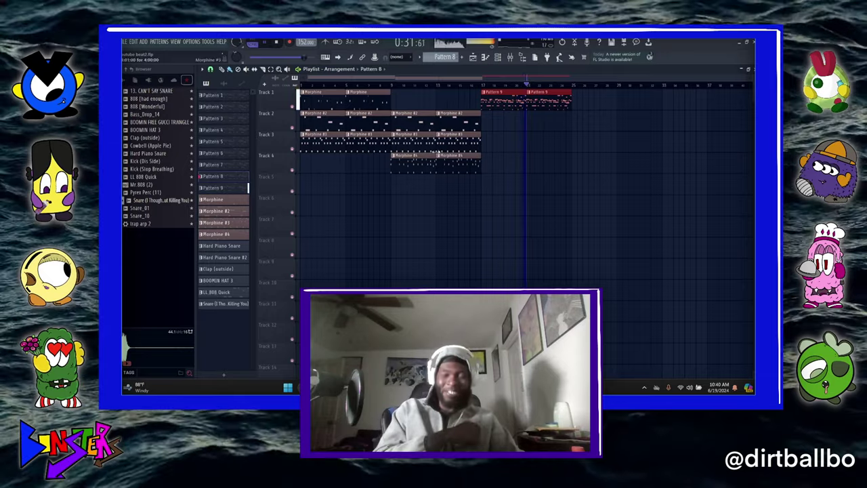
# Place Pattern 8 twice across bars 25–32 on track 2 and Pattern 7 twice across bars 33–40 on track 1
pyautogui.click(576, 115)
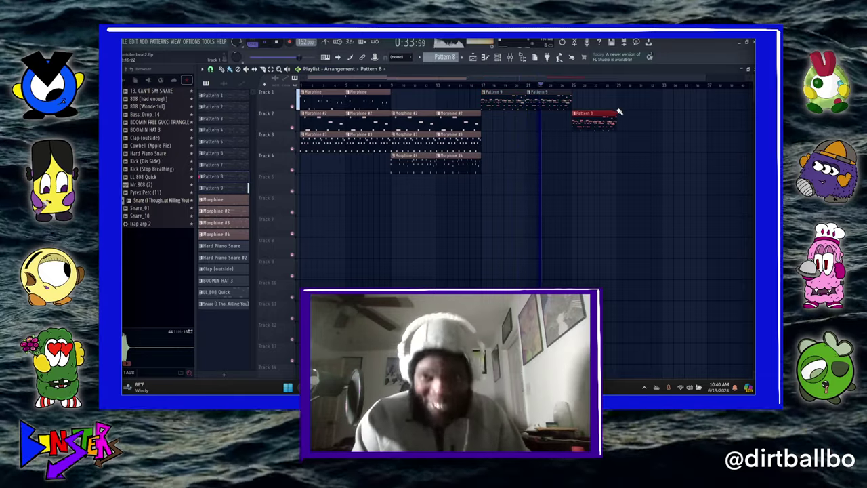
pyautogui.click(621, 114)
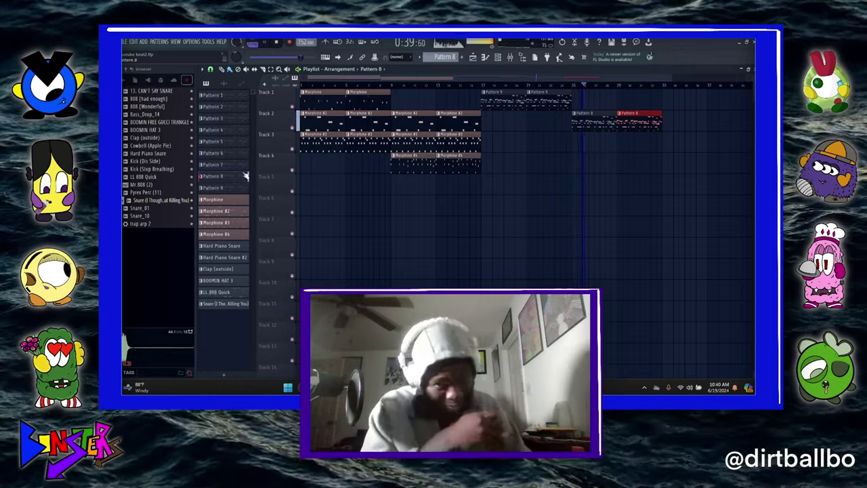
pyautogui.moveTo(670, 105); pyautogui.dragTo(732, 103)
# Cut the Morphine, BOOMIN HAT 3, Snare, Hard Piano Snare #2 and Clap notes from Pattern 7 and return to the playlist
pyautogui.click(498, 58)
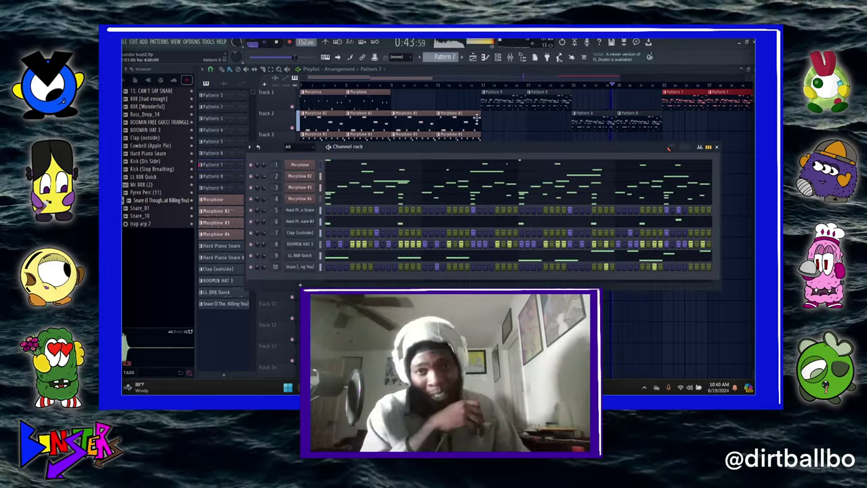
pyautogui.rightClick(301, 167)
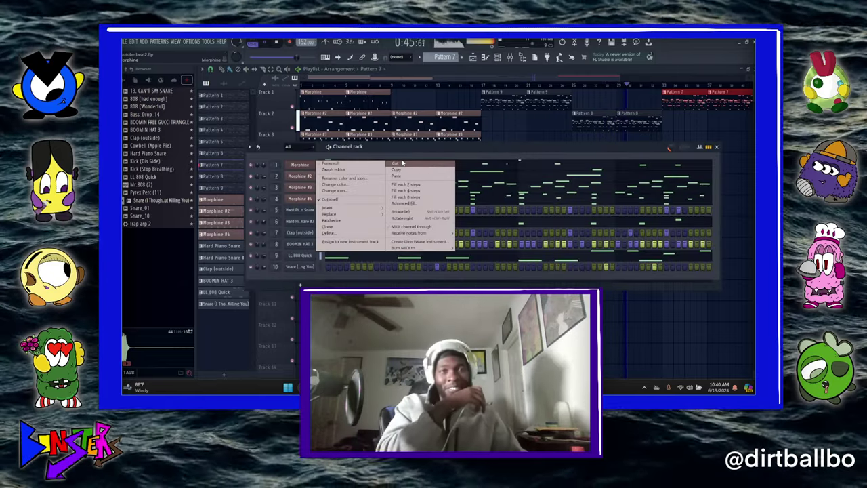
pyautogui.click(396, 164)
pyautogui.rightClick(296, 255)
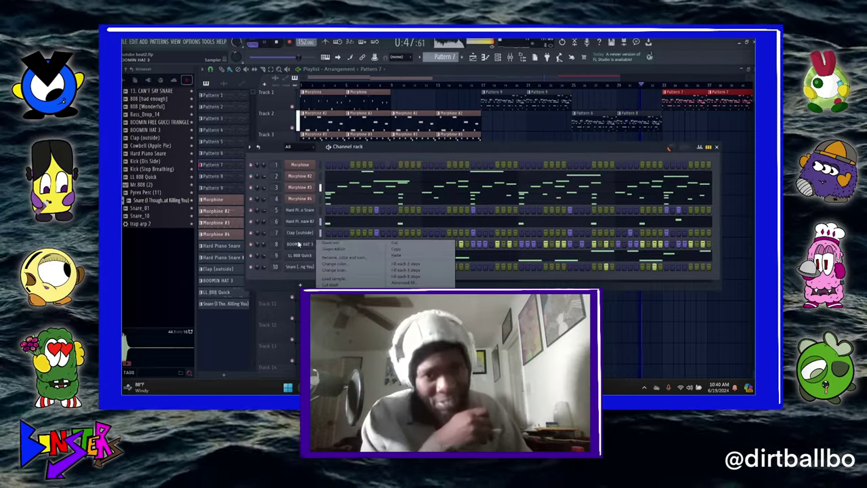
pyautogui.click(396, 241)
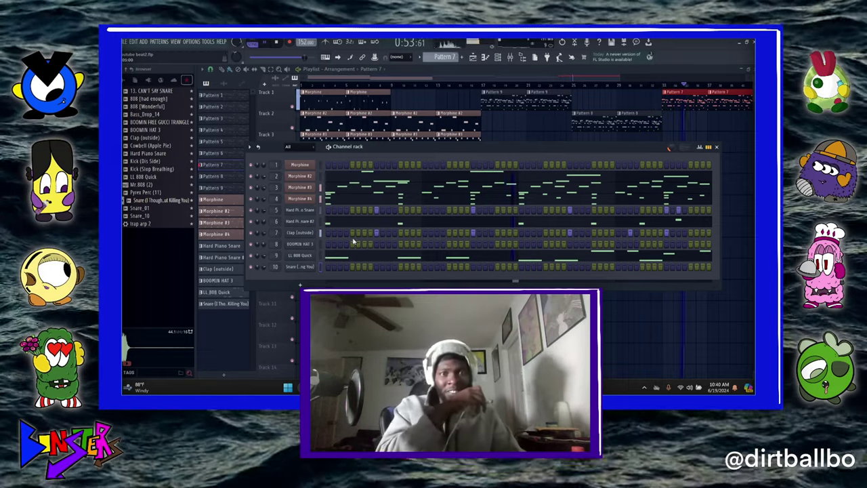
pyautogui.rightClick(314, 221)
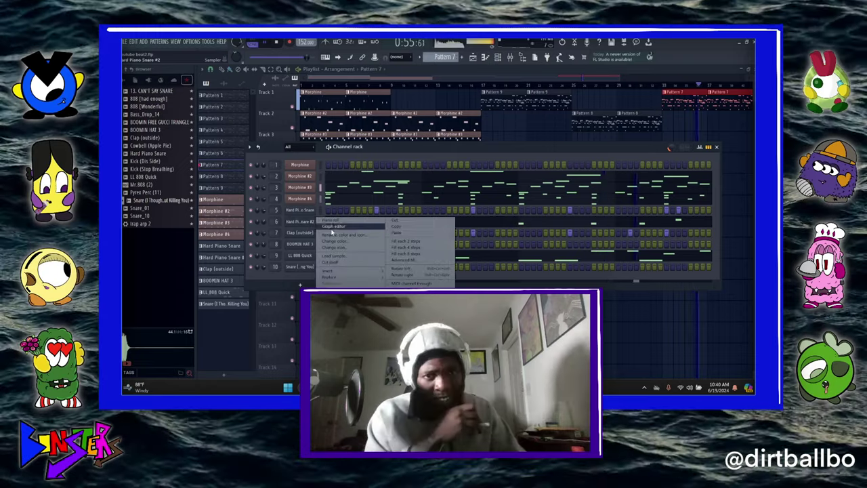
pyautogui.click(393, 225)
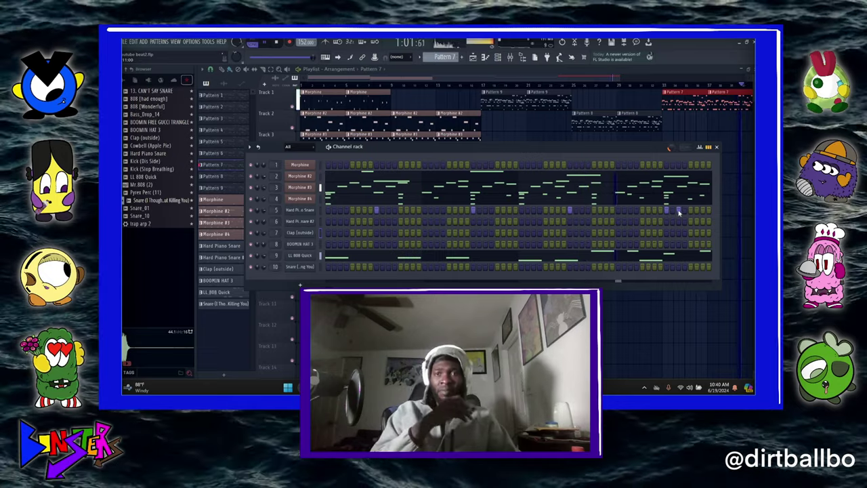
pyautogui.click(600, 80)
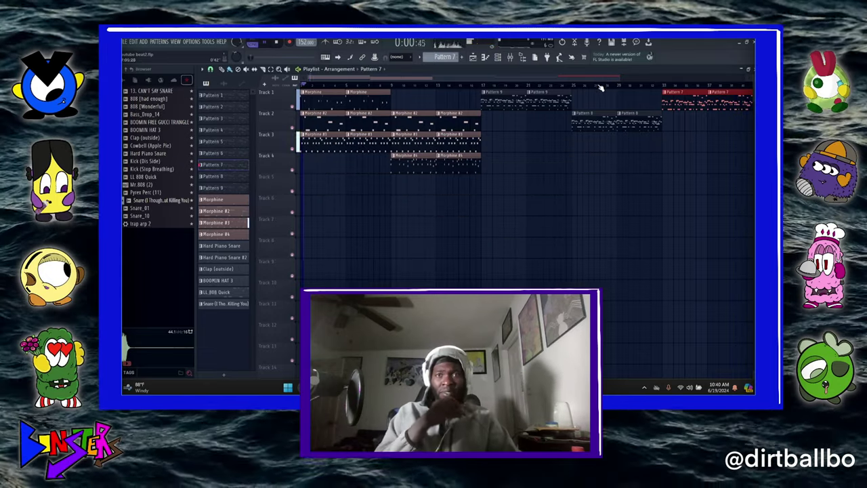
# Place Pattern 6 twice across bars 41–48 on track 2 and cut the Morphine #4 notes from that pattern
pyautogui.scroll(-2, 600, 88)
pyautogui.click(595, 86)
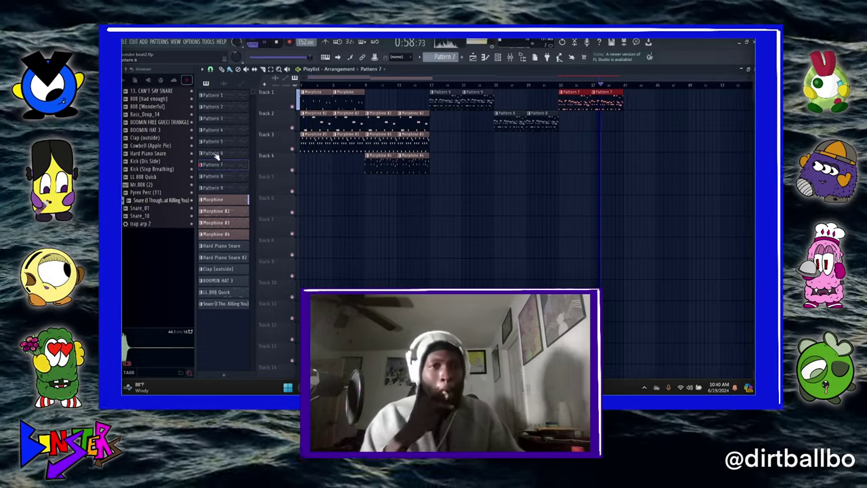
pyautogui.click(214, 154)
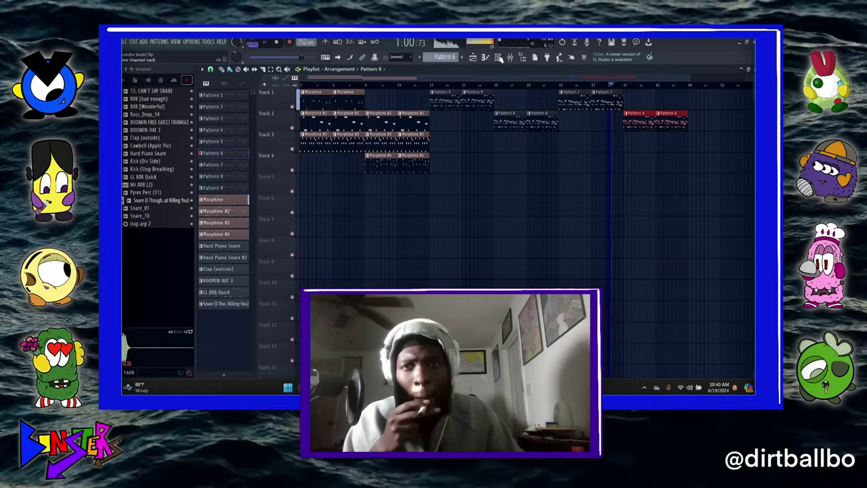
pyautogui.press('F6')
pyautogui.rightClick(308, 198)
pyautogui.click(406, 198)
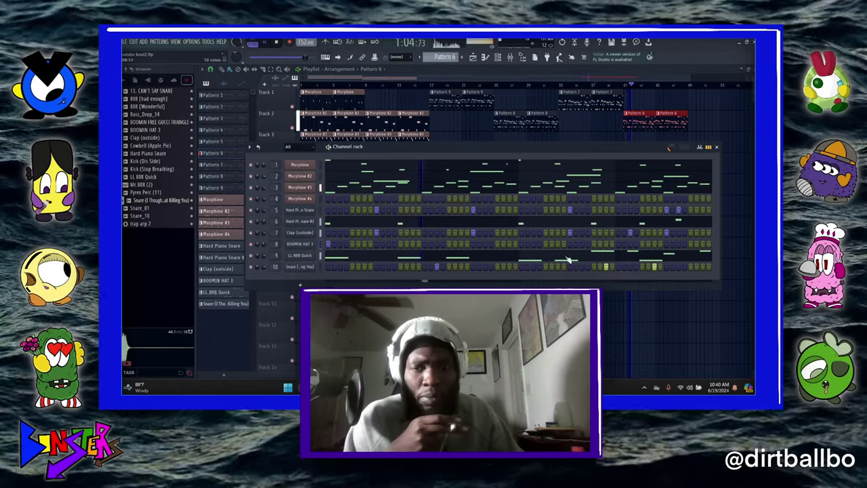
pyautogui.press('F6')
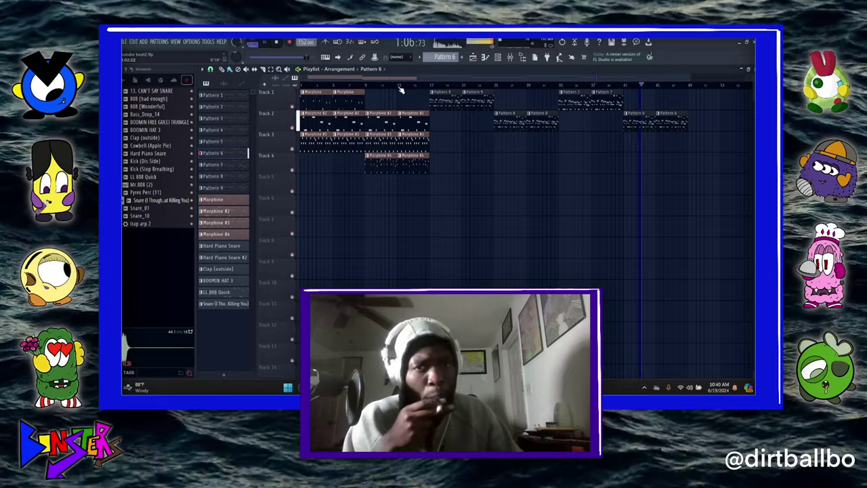
# Copy the Morphine #2, #3 and #4 clips from bars 9–16 to bars 49–56 on tracks 2–4
pyautogui.scroll(-1, 401, 88)
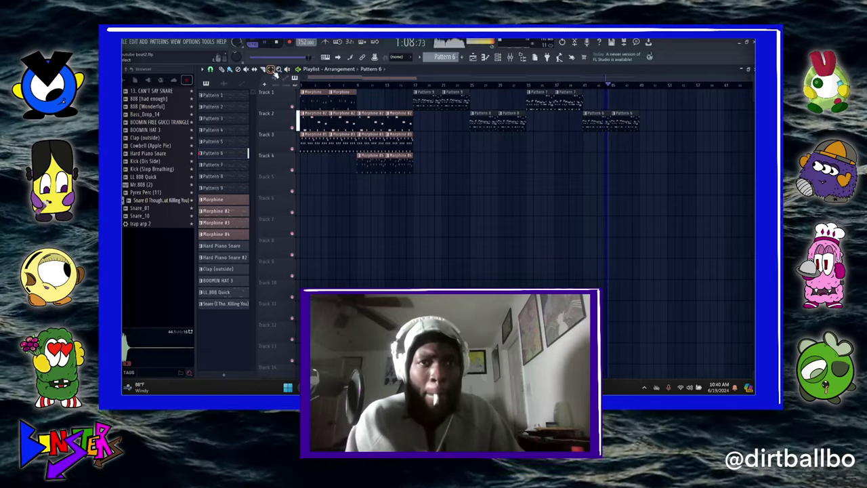
pyautogui.moveTo(366, 110); pyautogui.dragTo(416, 215)
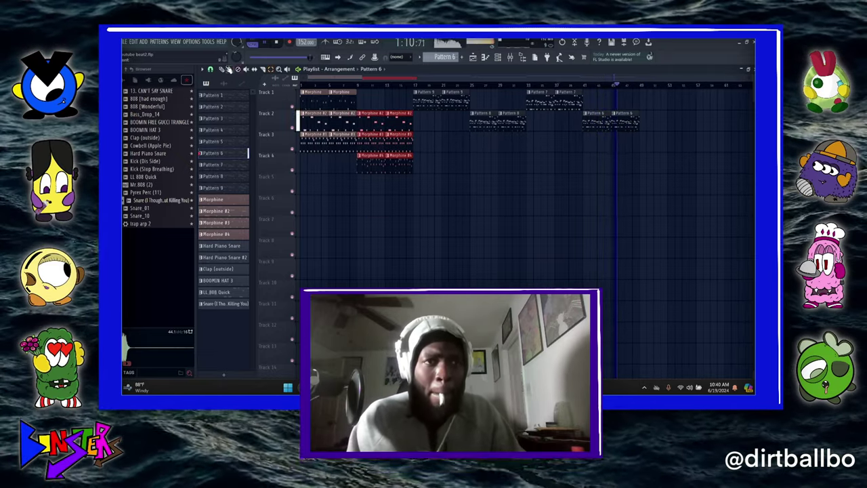
pyautogui.moveTo(375, 126); pyautogui.dragTo(645, 137)
pyautogui.scroll(-1, 631, 85)
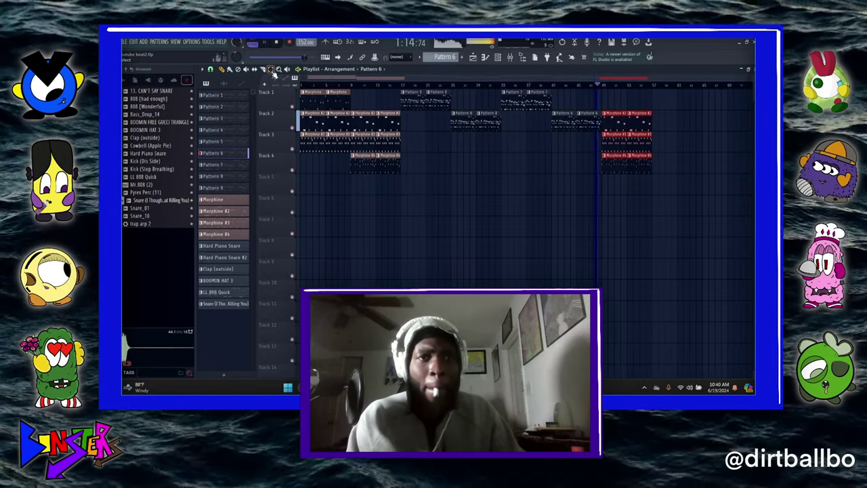
# Duplicate the bars 17–56 arrangement to bars 57–96, and copy the opening Morphine clips from bars 1–8 to bars 97–104
pyautogui.click(271, 69)
pyautogui.moveTo(724, 234); pyautogui.dragTo(659, 88)
pyautogui.scroll(-3, 660, 86)
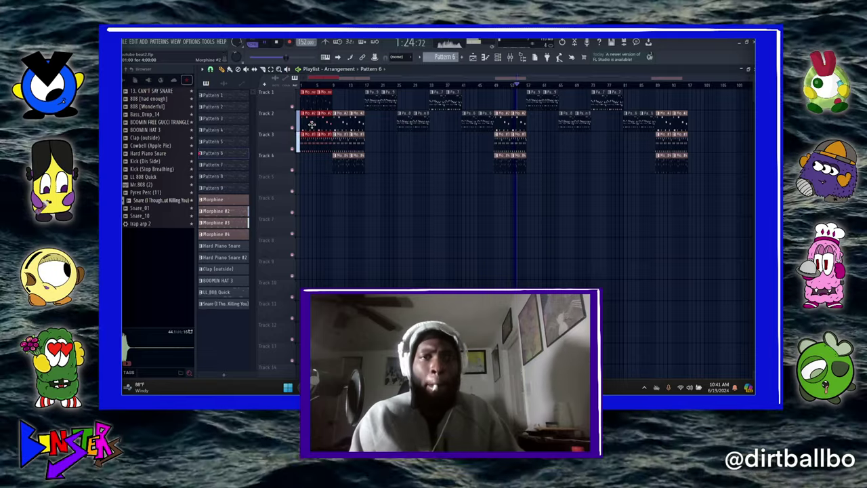
pyautogui.moveTo(311, 126); pyautogui.dragTo(703, 141)
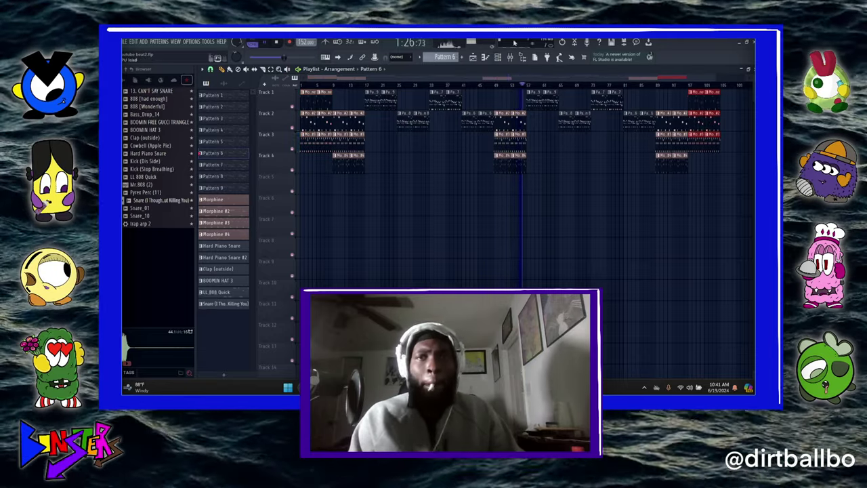
# Create a master volume automation clip on track 5 and shape it into a fade-out over bars 97–104
pyautogui.click(510, 58)
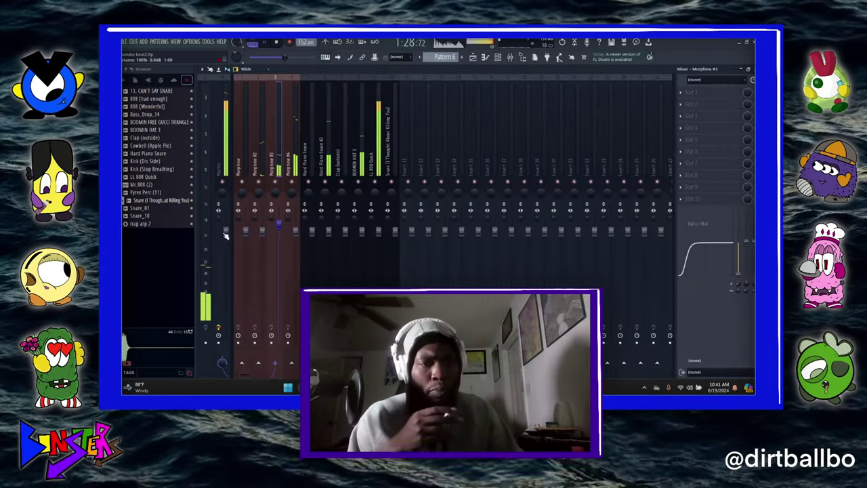
pyautogui.rightClick(226, 232)
pyautogui.click(246, 283)
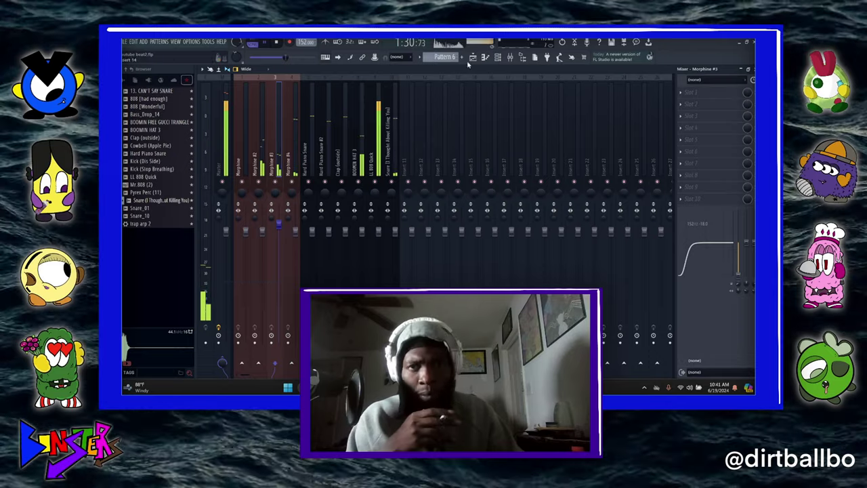
pyautogui.press('F9')
pyautogui.moveTo(488, 177); pyautogui.dragTo(730, 175)
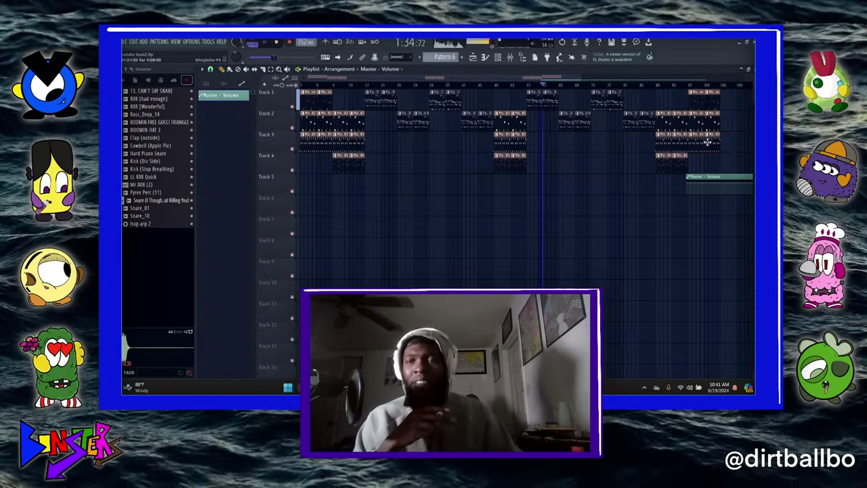
pyautogui.scroll(-3, 706, 219)
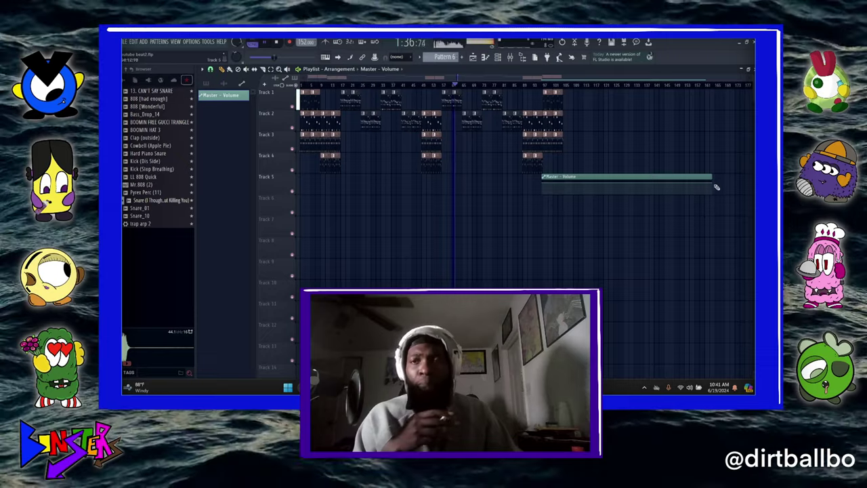
pyautogui.moveTo(712, 187); pyautogui.dragTo(562, 213)
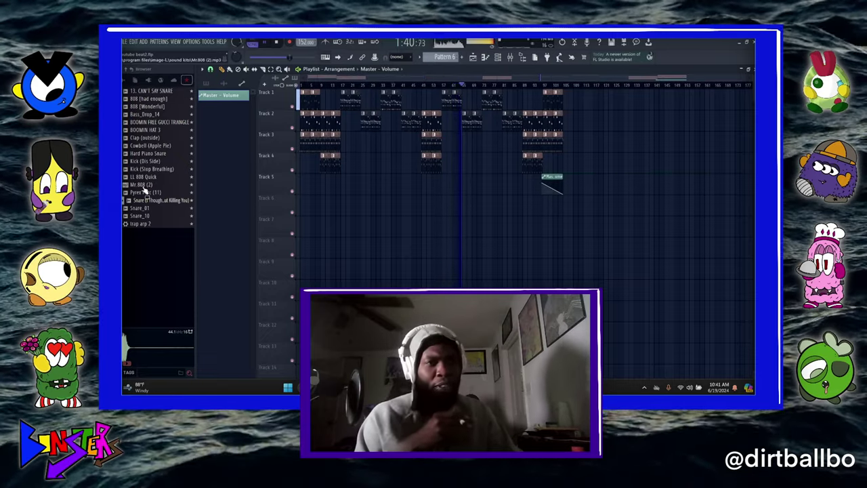
# Place a normalized Mr.808 (2) audio clip at the start of track 6 and route it to a free mixer track
pyautogui.moveTo(143, 184); pyautogui.dragTo(309, 206)
pyautogui.doubleClick(310, 206)
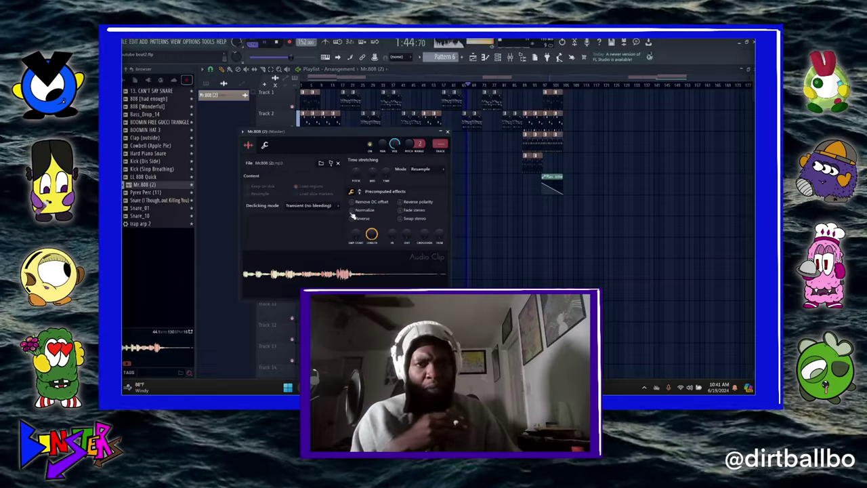
pyautogui.click(243, 132)
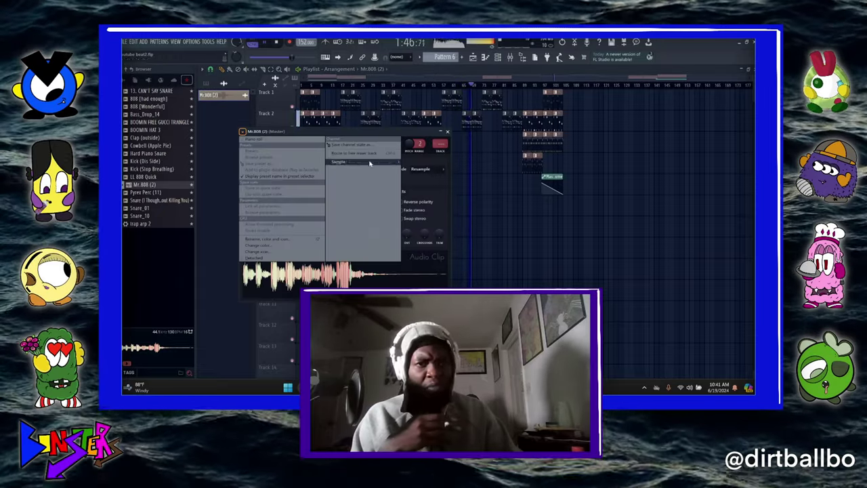
pyautogui.click(360, 153)
pyautogui.click(360, 154)
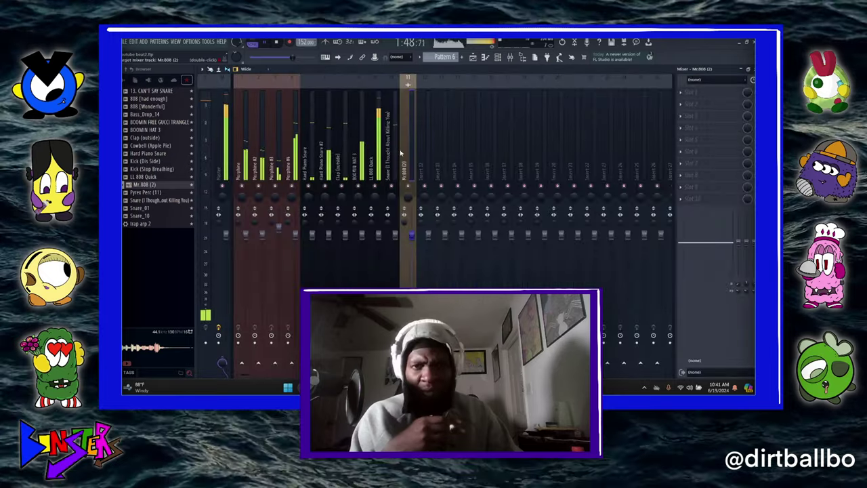
# Load the Dilbo 2nd mixer track preset onto the Mr.808 (2) track and return to the playlist
pyautogui.rightClick(409, 80)
pyautogui.moveTo(477, 118)
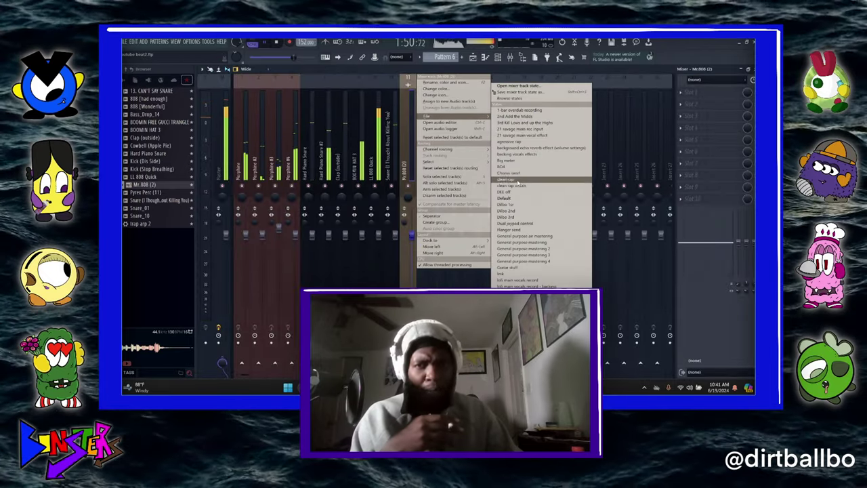
pyautogui.click(541, 211)
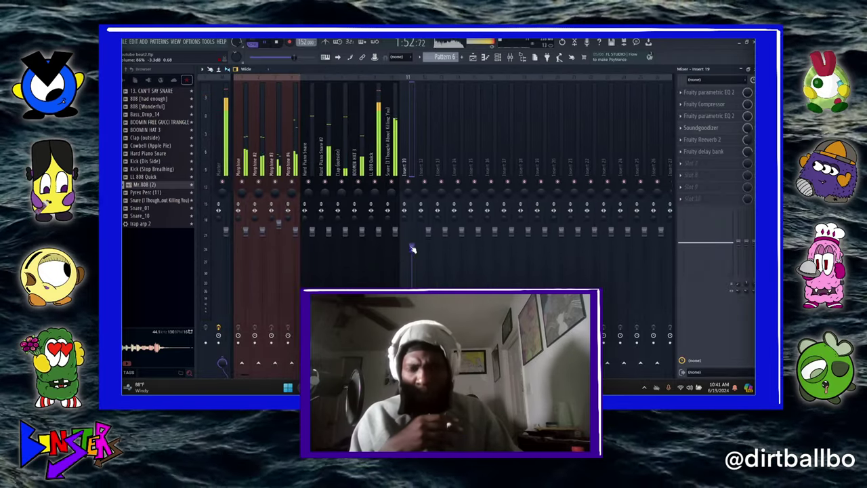
pyautogui.click(752, 69)
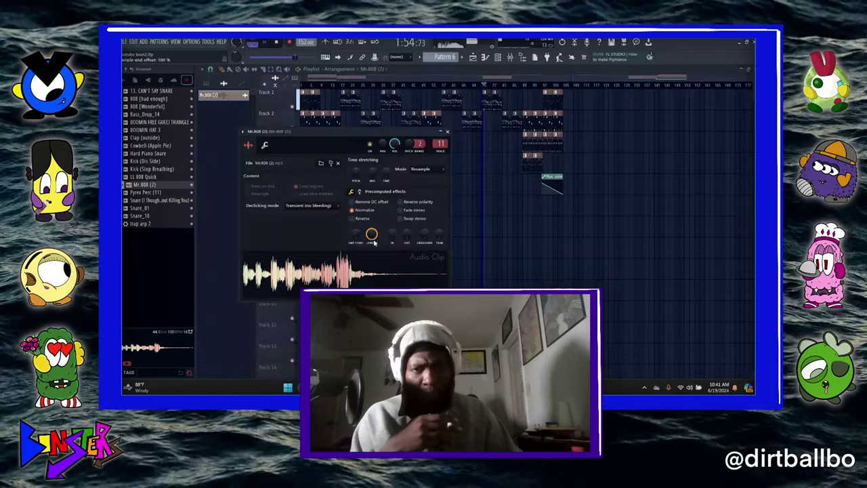
pyautogui.click(449, 129)
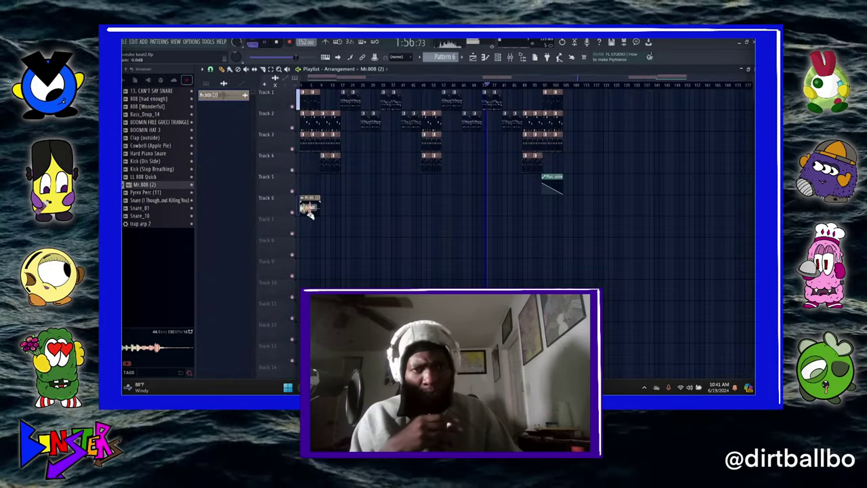
# Play the song from the start, check the Hard Piano Snare and Master tracks in the mixer, and return to the playlist
pyautogui.click(302, 85)
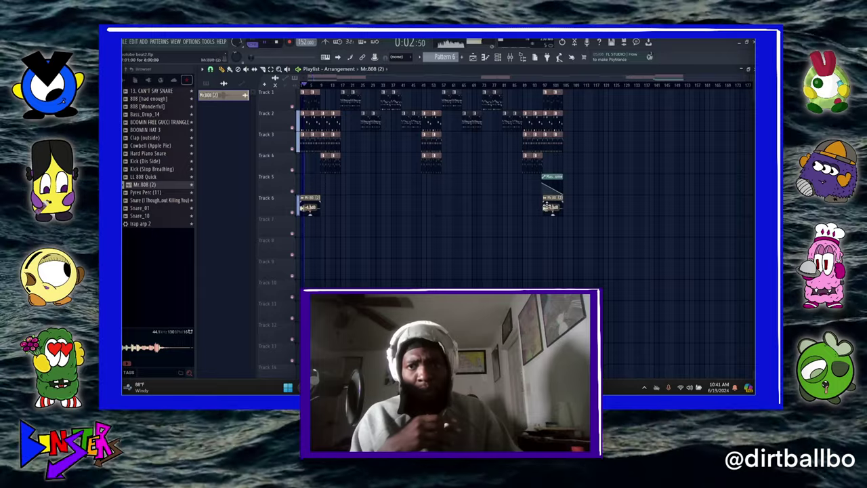
pyautogui.press('F9')
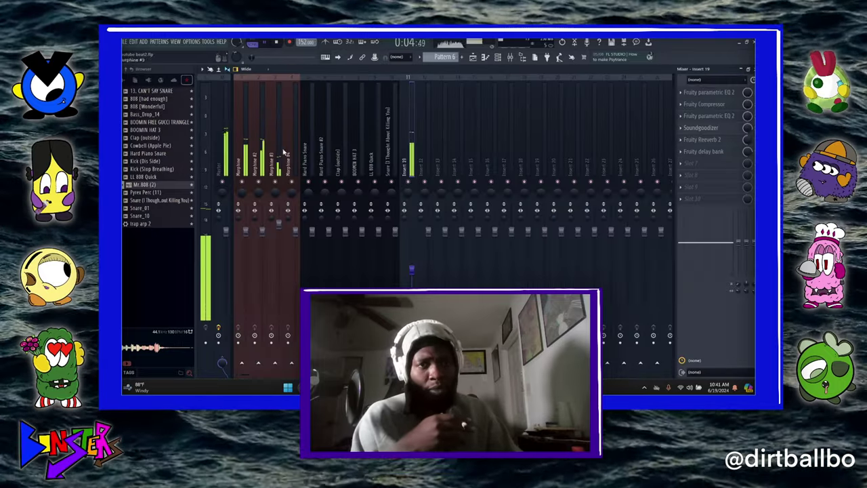
pyautogui.click(307, 157)
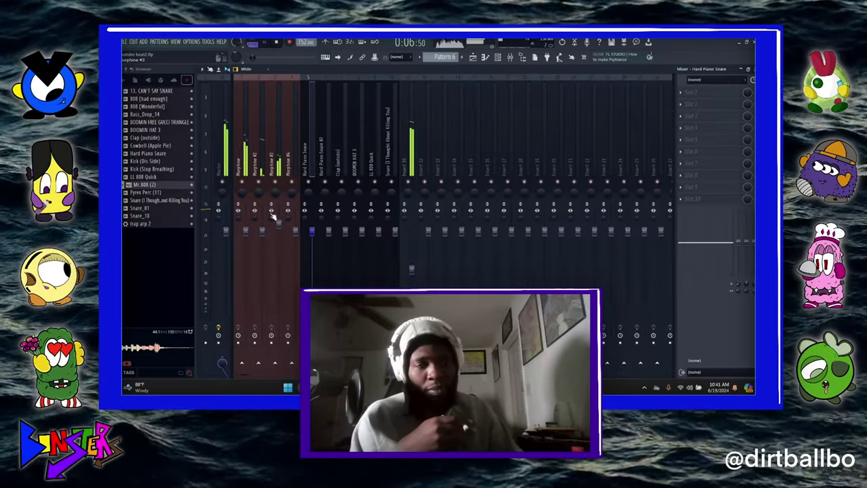
pyautogui.click(226, 164)
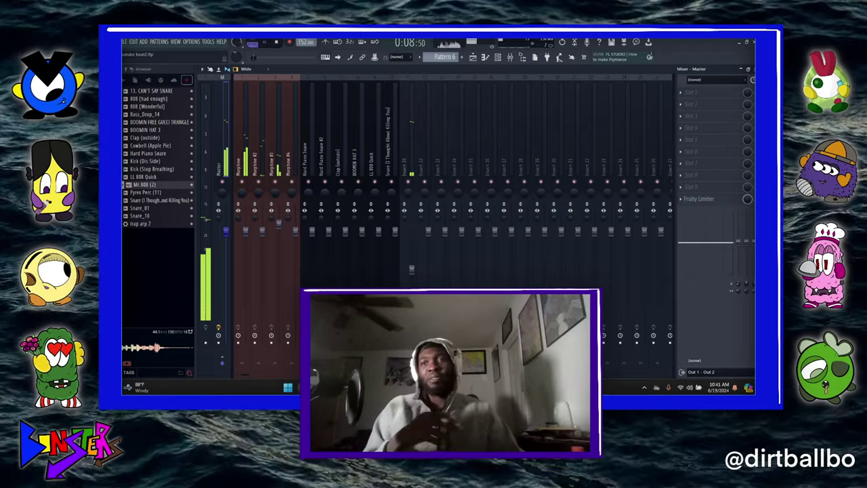
pyautogui.press('F5')
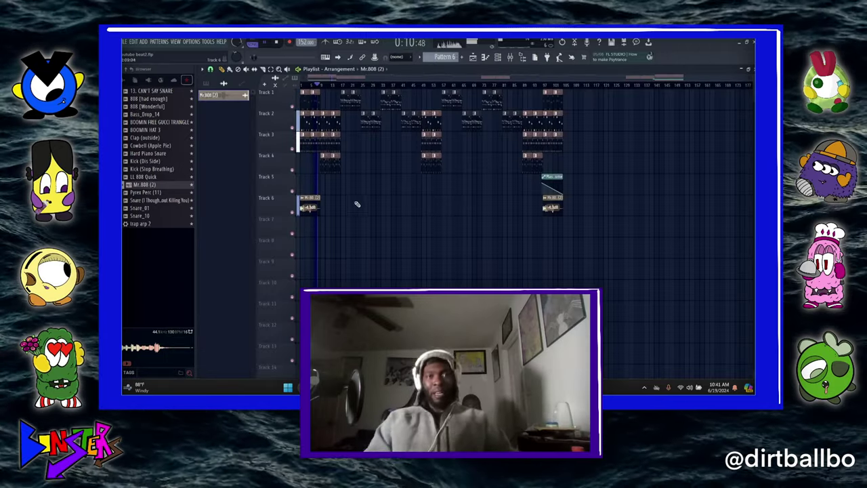
# Try a Mr.808 (2) clip on track 6 at bar 41 and delete it
pyautogui.scroll(4, 349, 81)
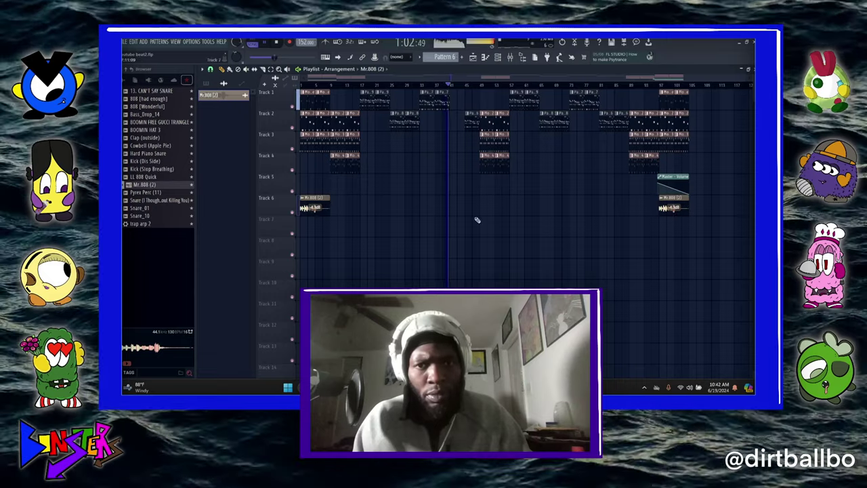
pyautogui.click(452, 204)
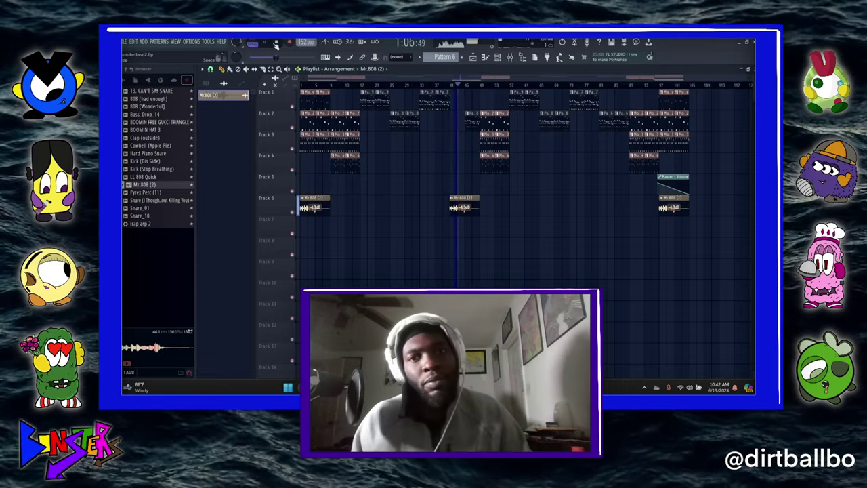
pyautogui.rightClick(470, 208)
# Pick the Pattern 6 clip at bar 45 on track 2 as the clip to place
pyautogui.click(470, 119)
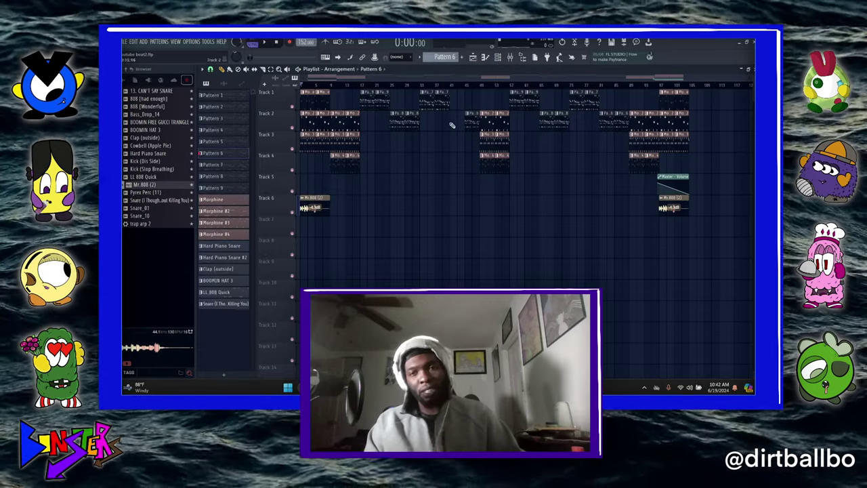